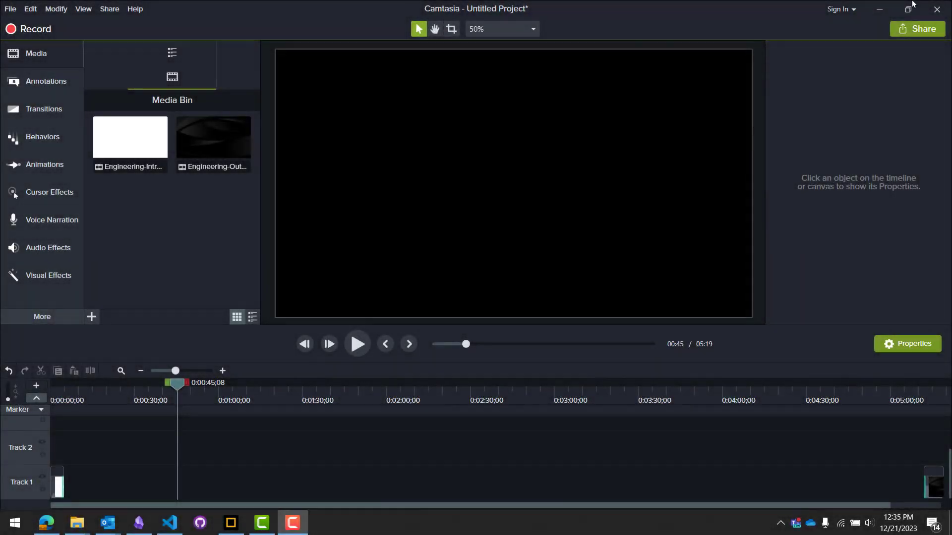
Bring the Lumerical FDTD window with the sweeps.fsp project to the front
click(880, 9)
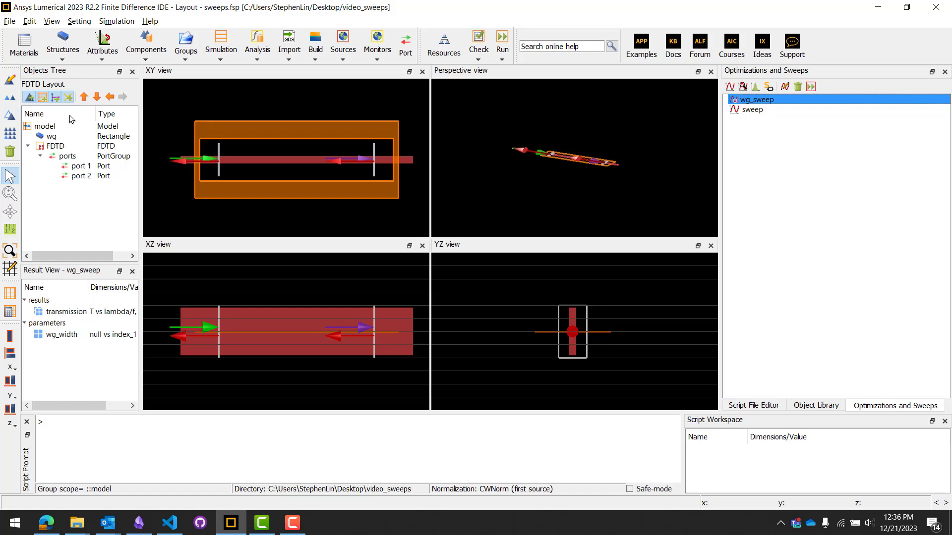
click(50, 139)
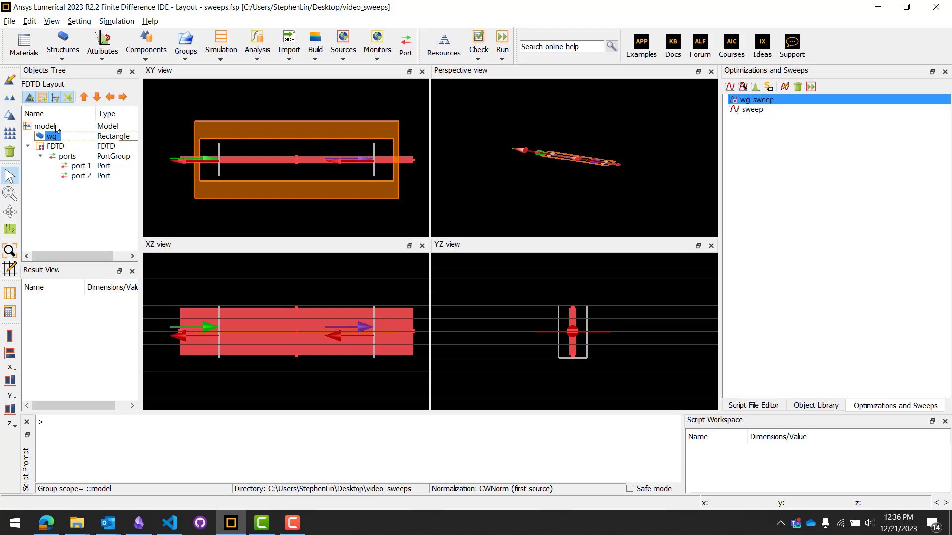
right_click(62, 143)
click(81, 147)
drag(437, 142, 529, 113)
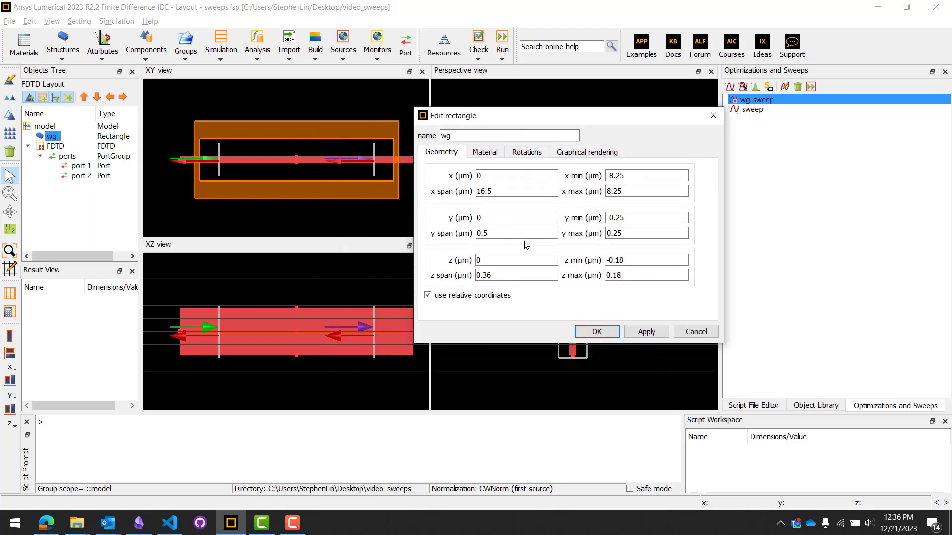
drag(512, 234, 449, 218)
click(699, 335)
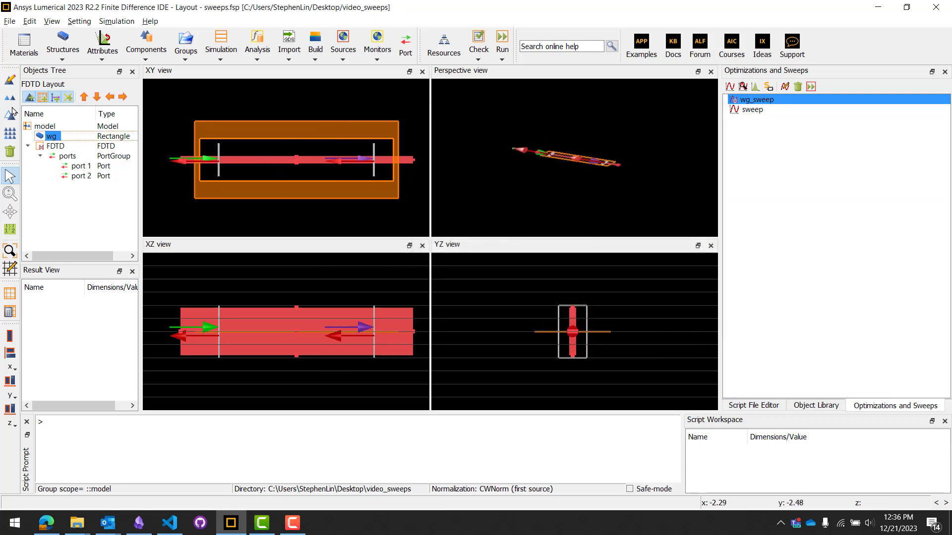
click(53, 146)
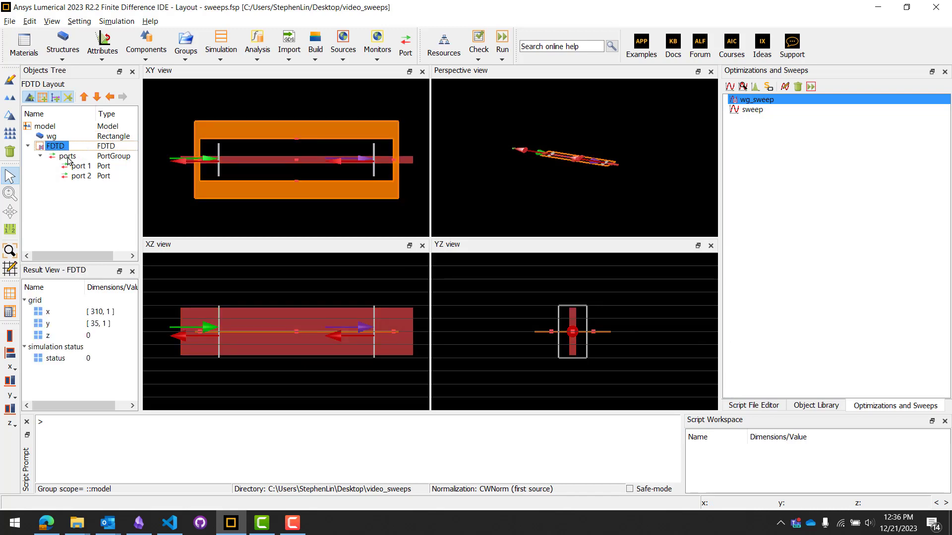
click(78, 167)
click(81, 176)
click(71, 157)
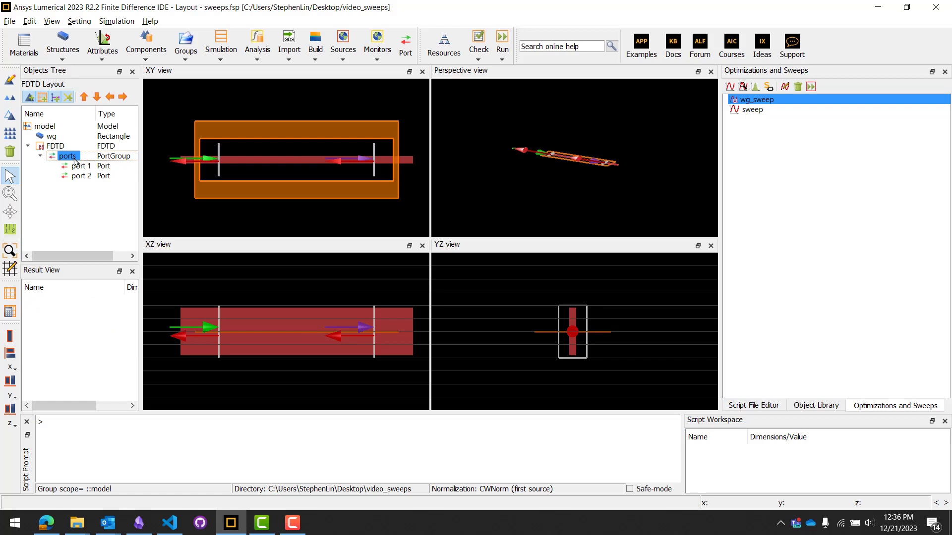
click(71, 163)
click(70, 159)
click(82, 167)
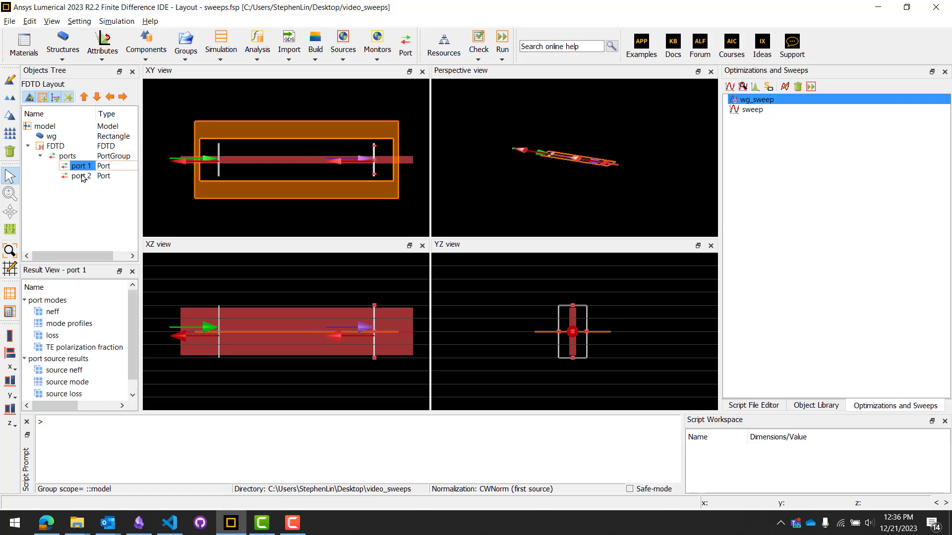
click(84, 177)
click(81, 168)
click(70, 158)
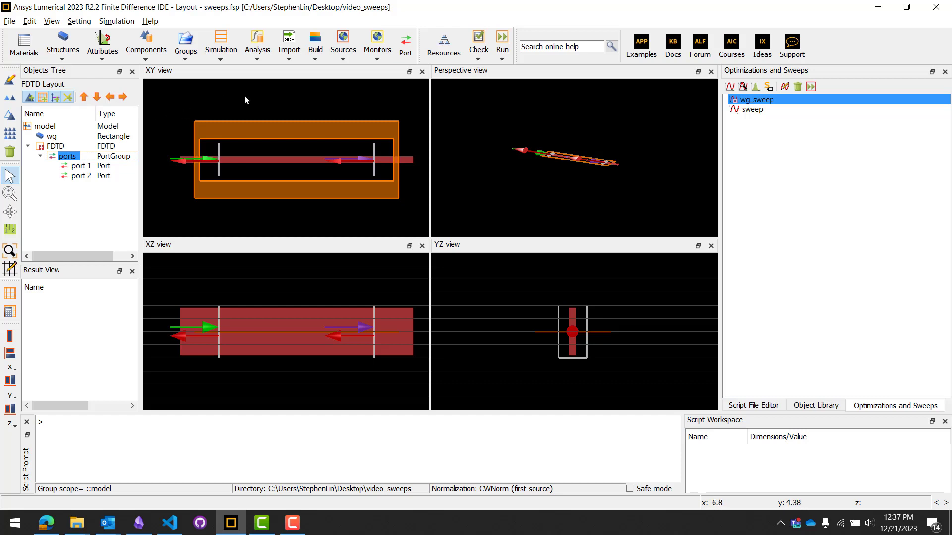
Delete the old sweep from the sweeps list
click(52, 137)
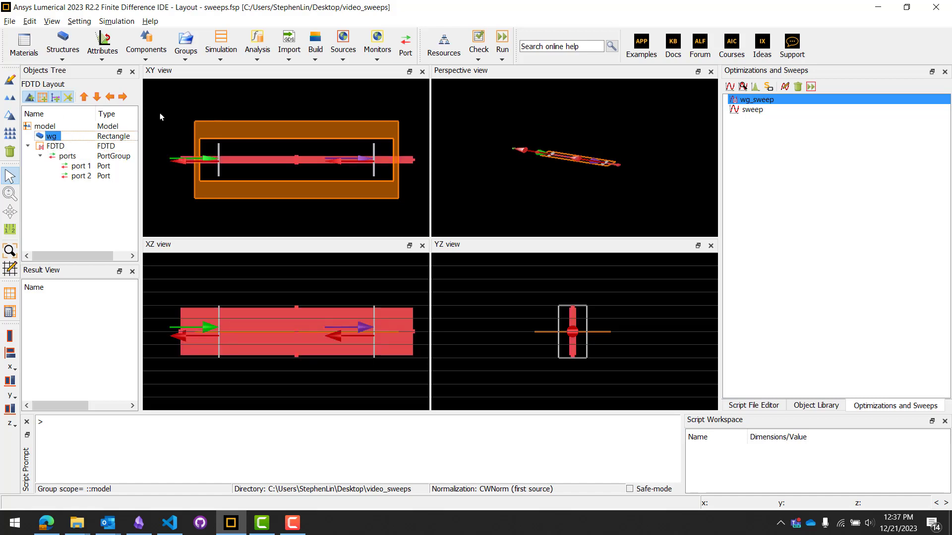
click(779, 159)
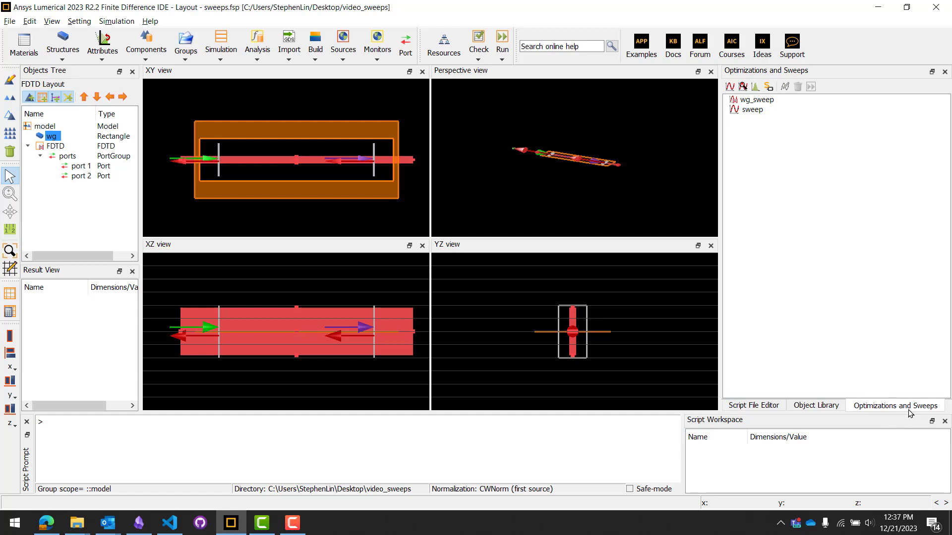
right_click(754, 109)
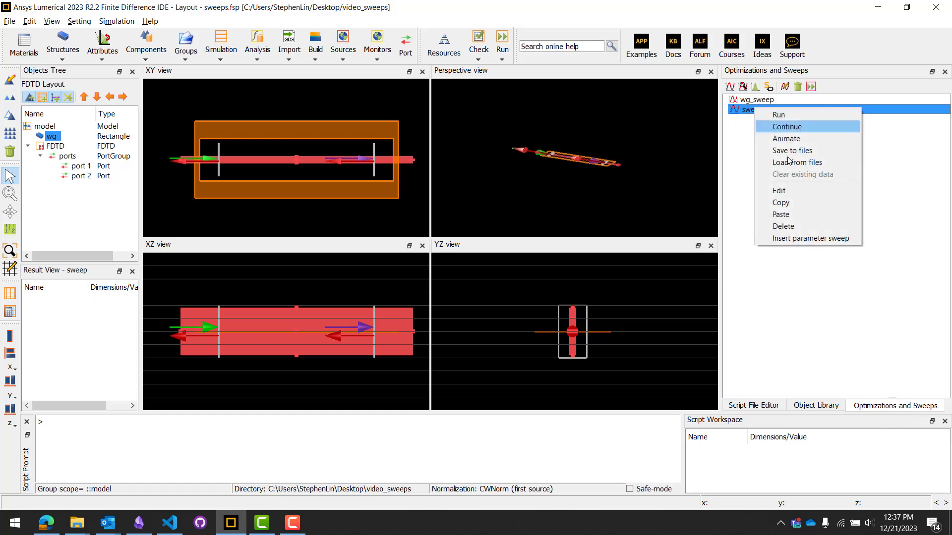
click(788, 226)
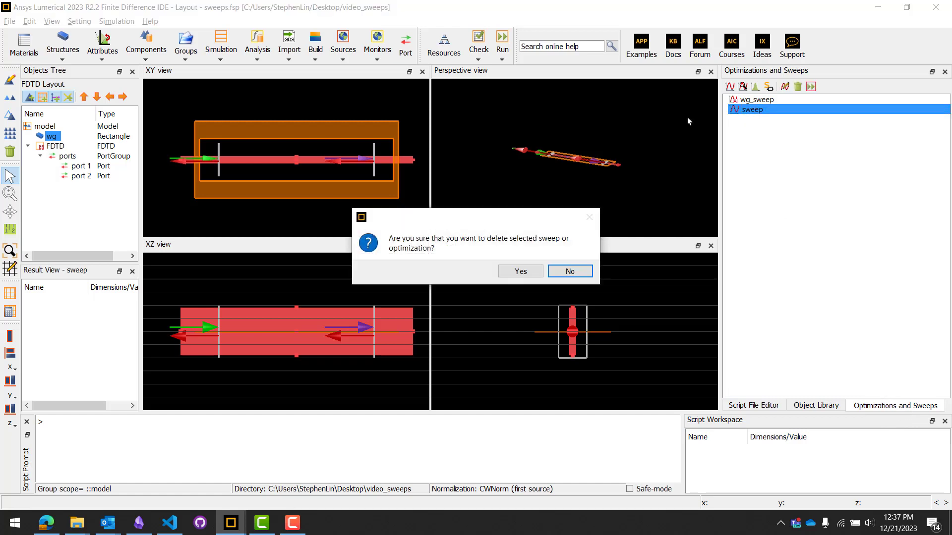
click(511, 272)
Create a new parameter sweep and select it for editing
click(732, 91)
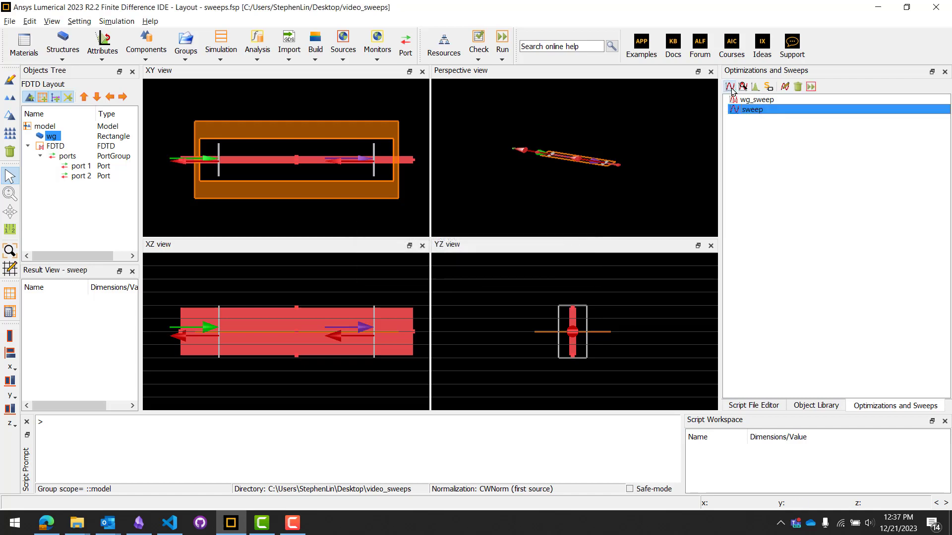
click(756, 120)
click(753, 110)
right_click(755, 110)
In the new sweep's settings, add a parameter named wg_width
click(807, 200)
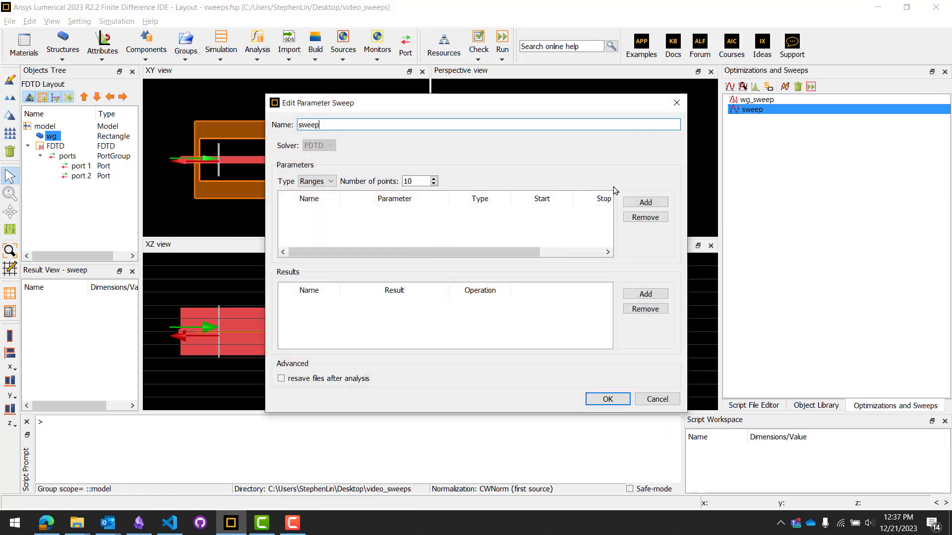
drag(403, 110, 538, 103)
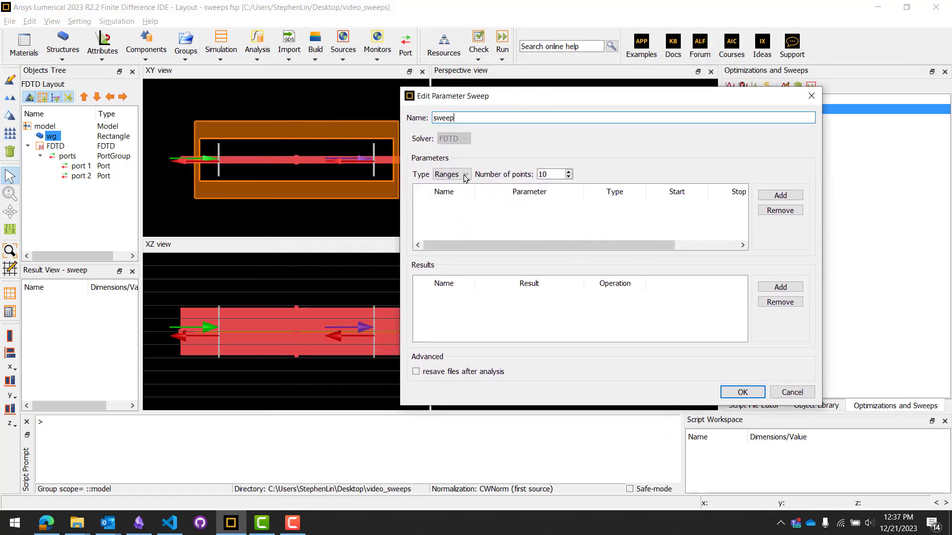
click(781, 197)
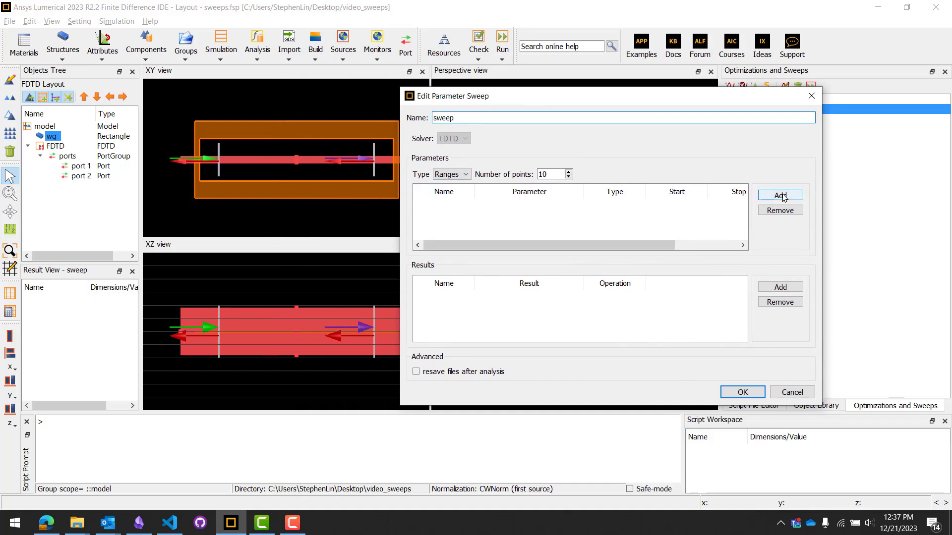
double_click(456, 213)
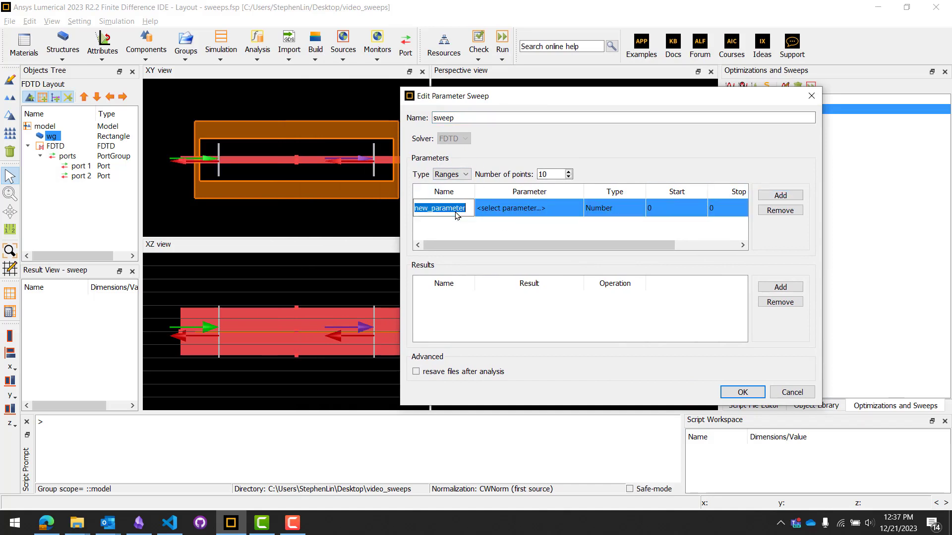
text(wg_width)
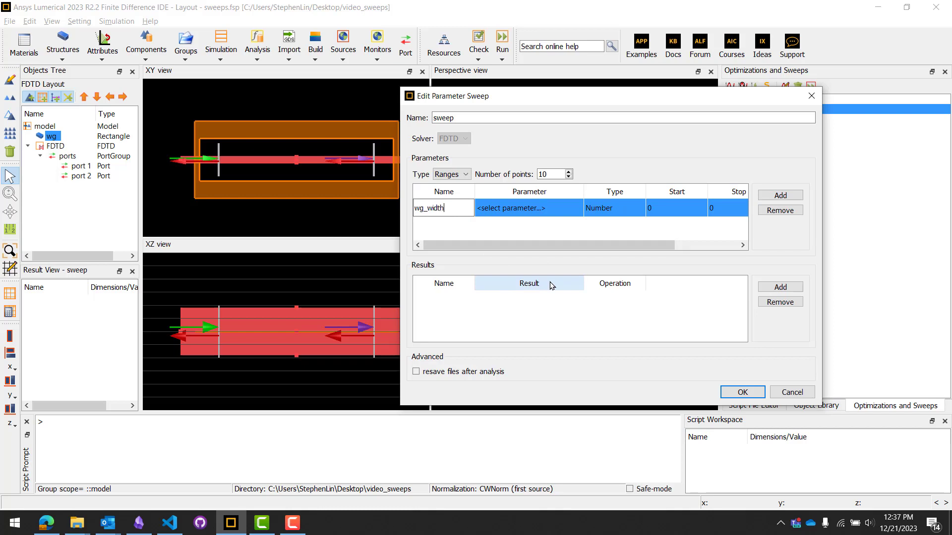
click(542, 211)
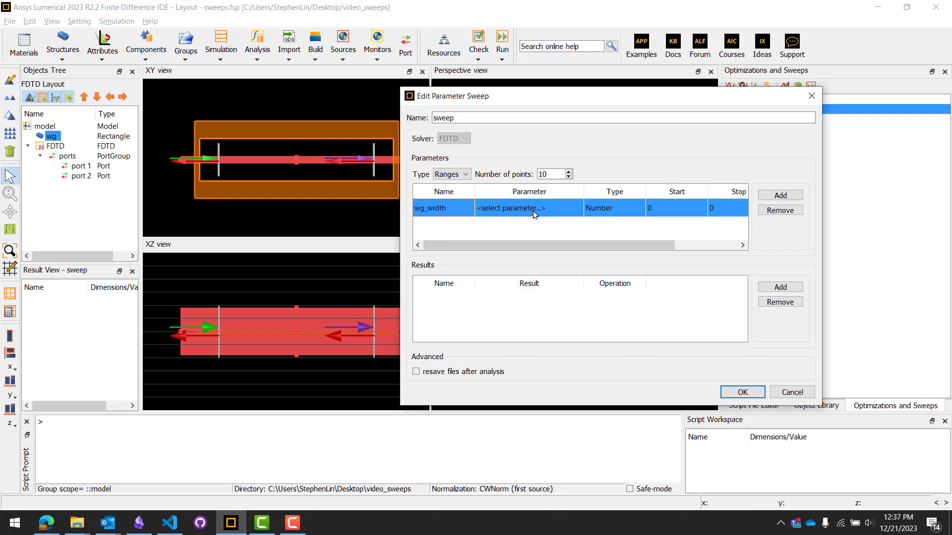
Map wg_width to model > Objects > wg > y span
click(545, 215)
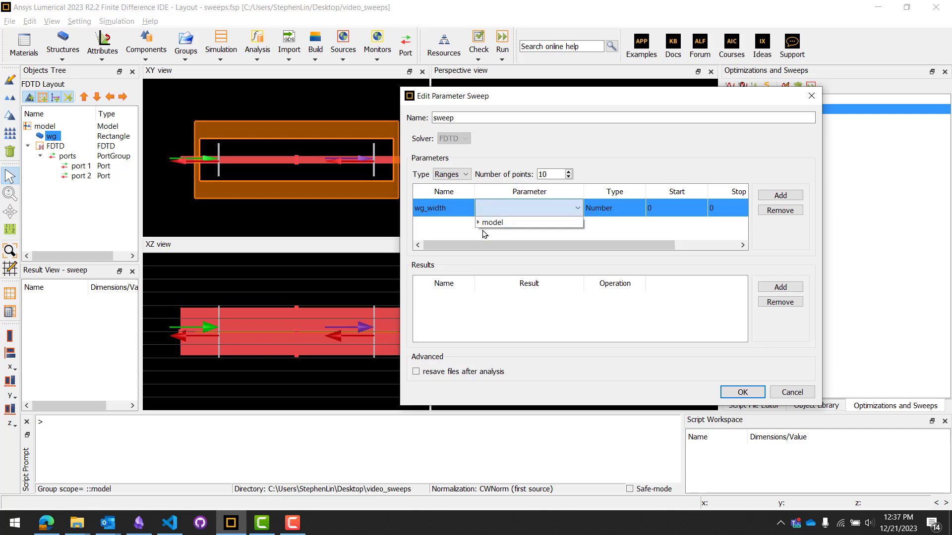
click(478, 223)
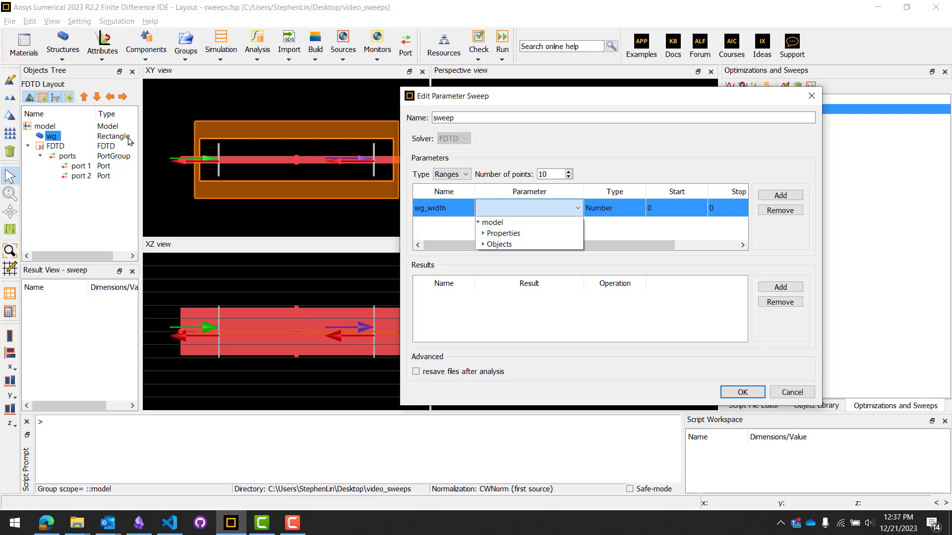
click(482, 245)
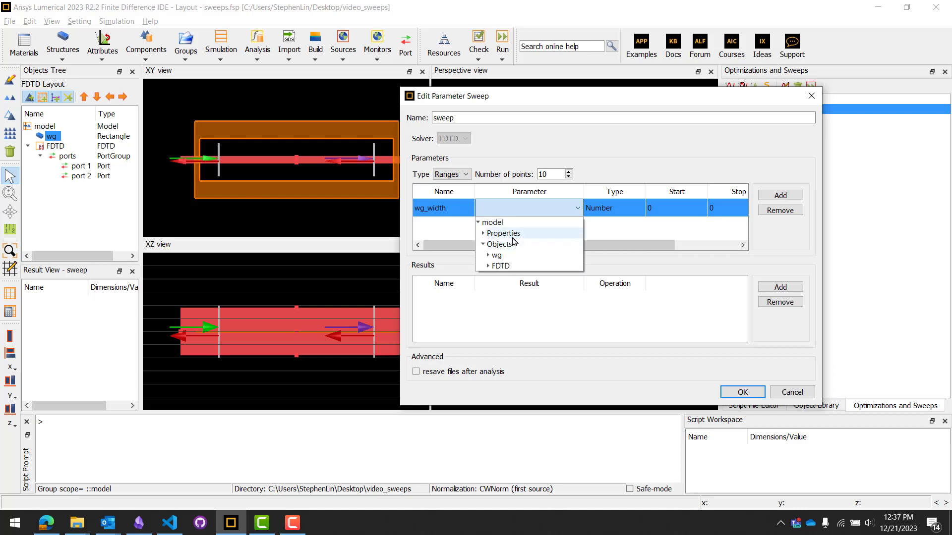
click(489, 256)
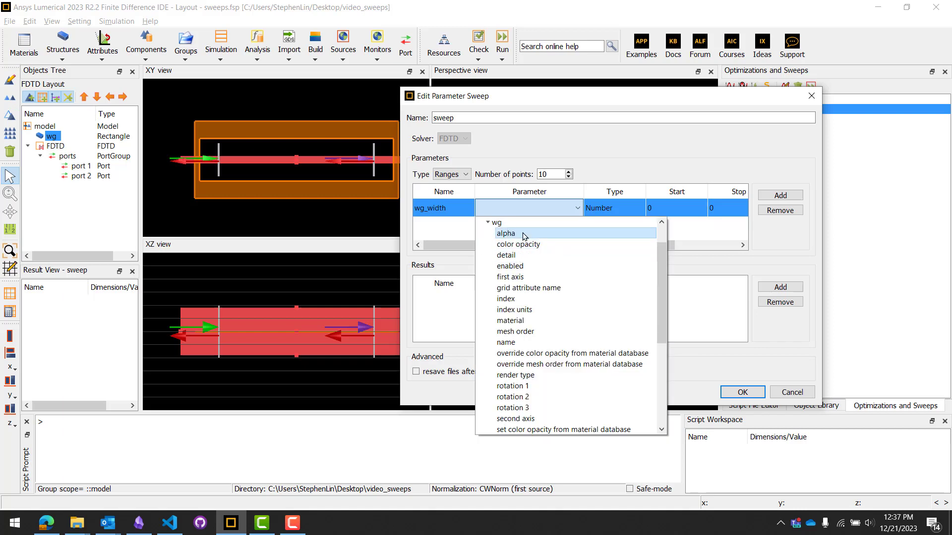
scroll(524, 236, down, 5)
click(526, 375)
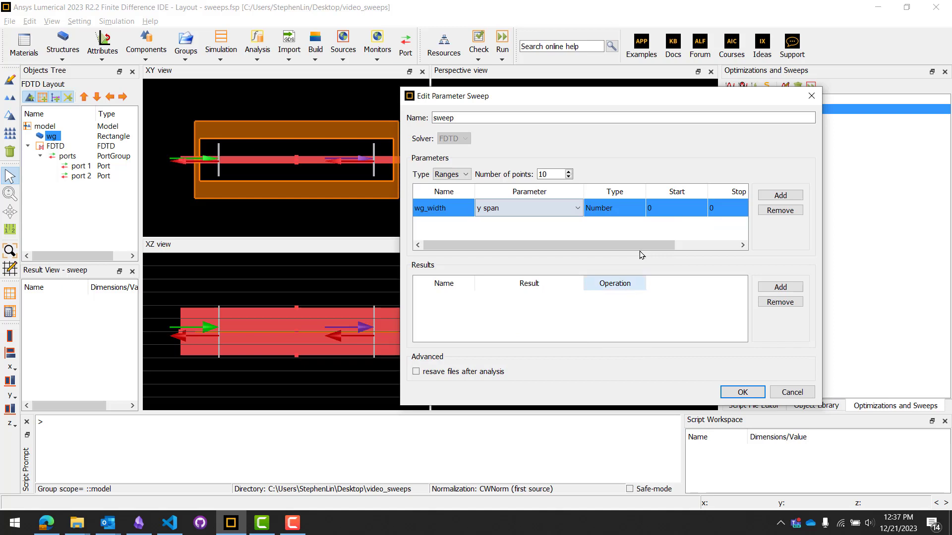
Set the wg_width parameter type to Length (microns)
drag(400, 196, 276, 196)
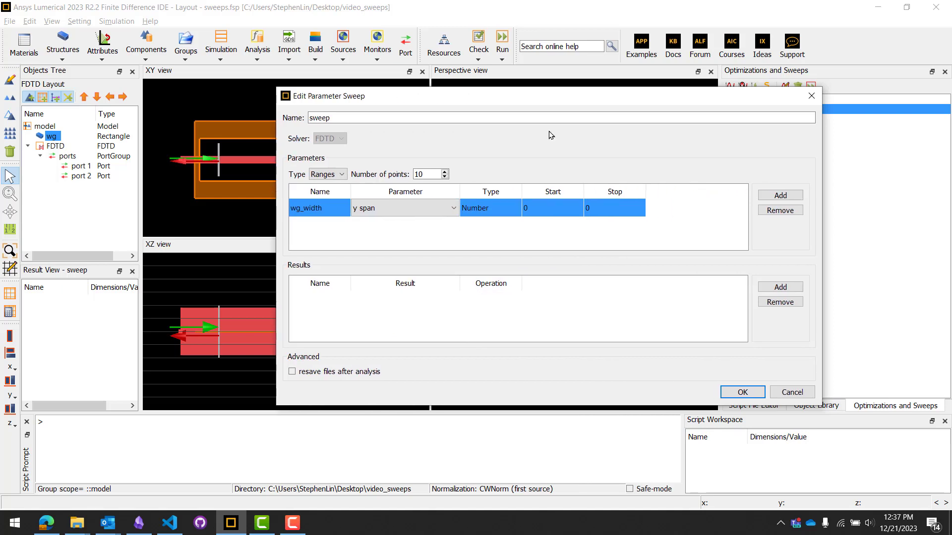
click(503, 212)
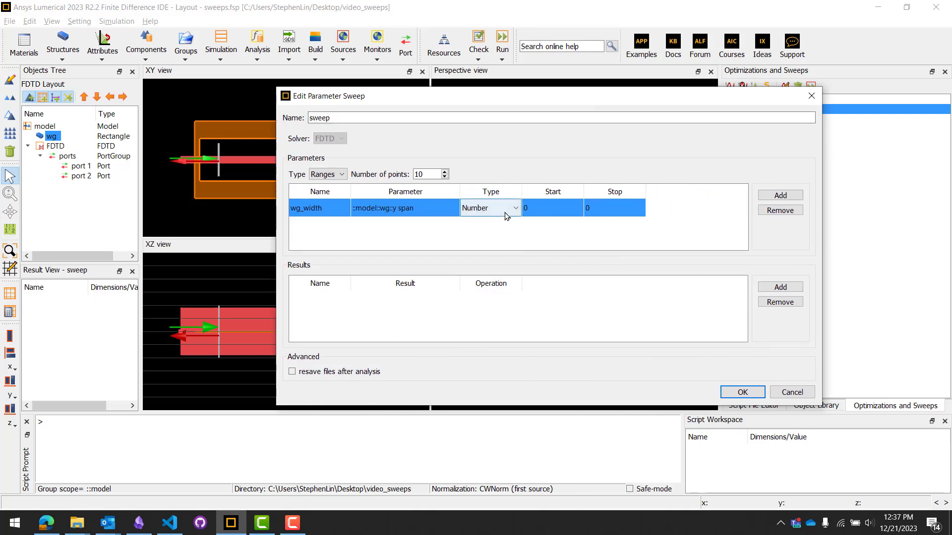
click(505, 213)
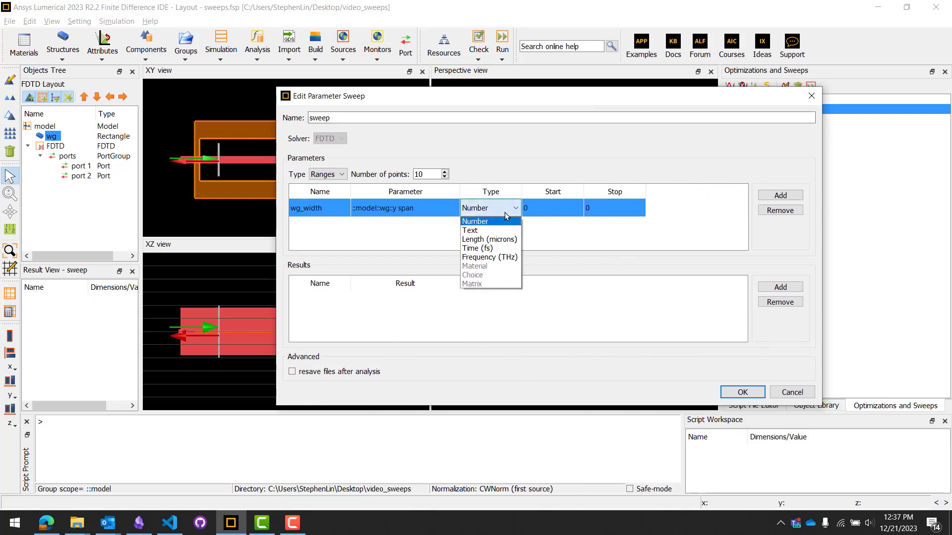
click(506, 240)
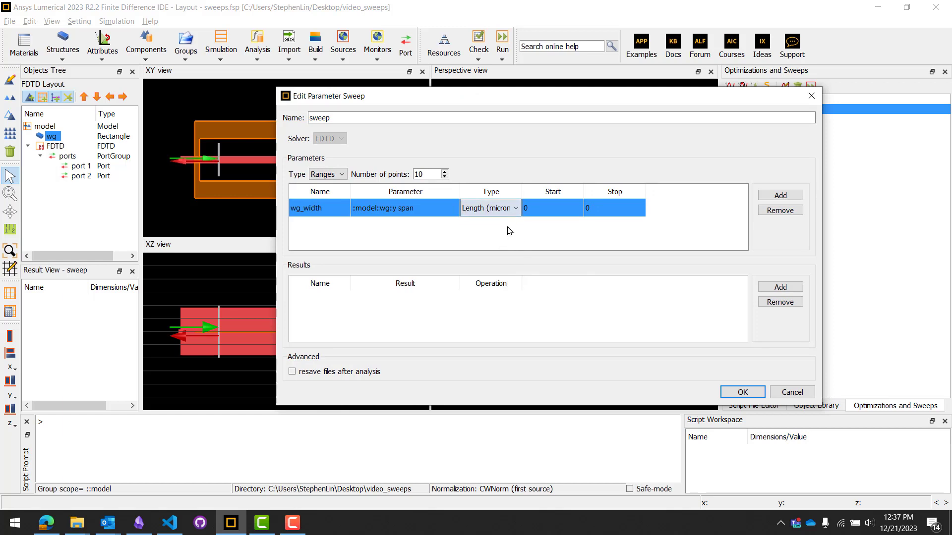
click(553, 214)
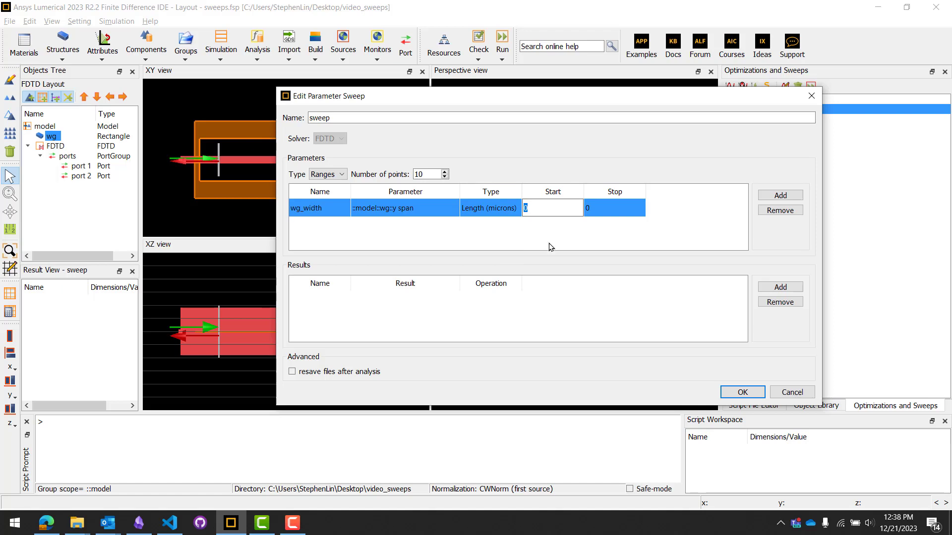
Set wg_width to start 0.1, stop 0.5, with 5 sweep points
text(0.1)
key(Tab)
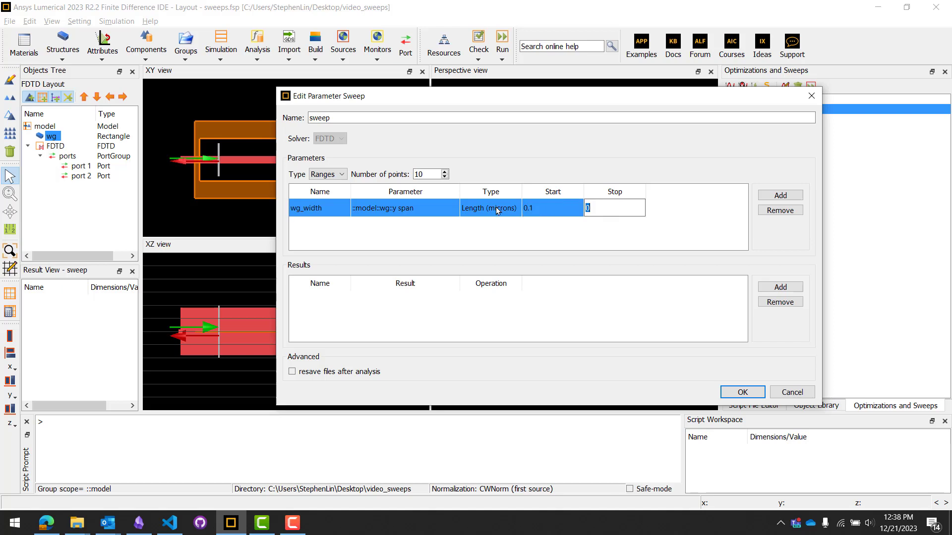
text(0.5)
key(Return)
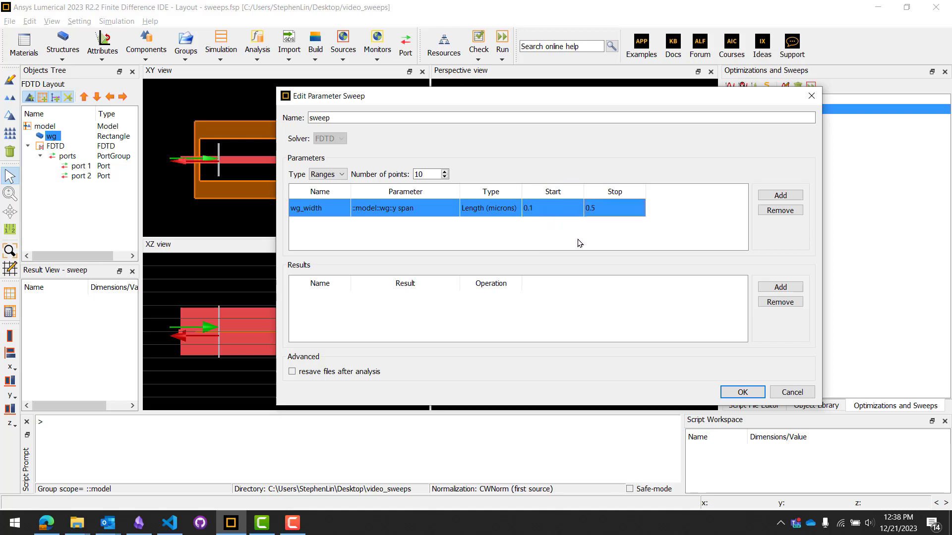
click(419, 174)
double_click(419, 174)
text(5)
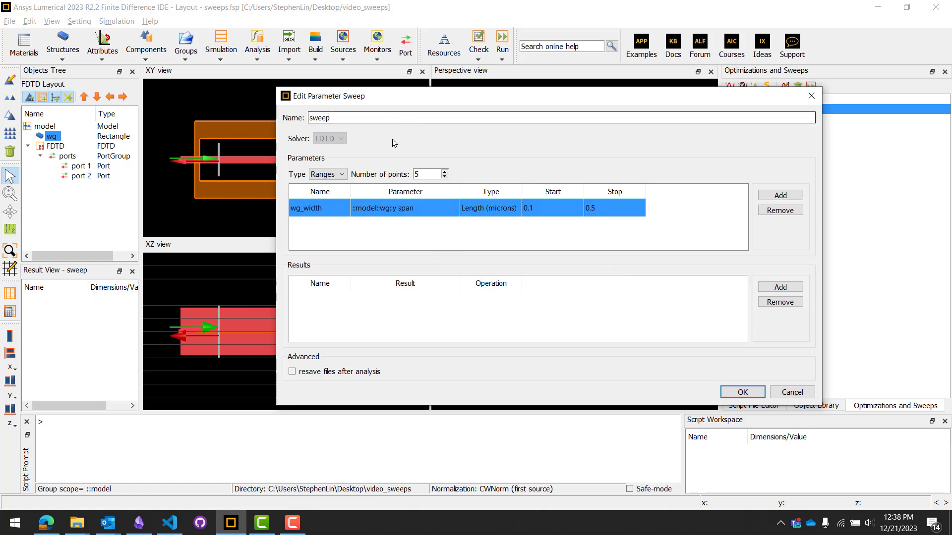
Add a sweep result named transmission
click(780, 287)
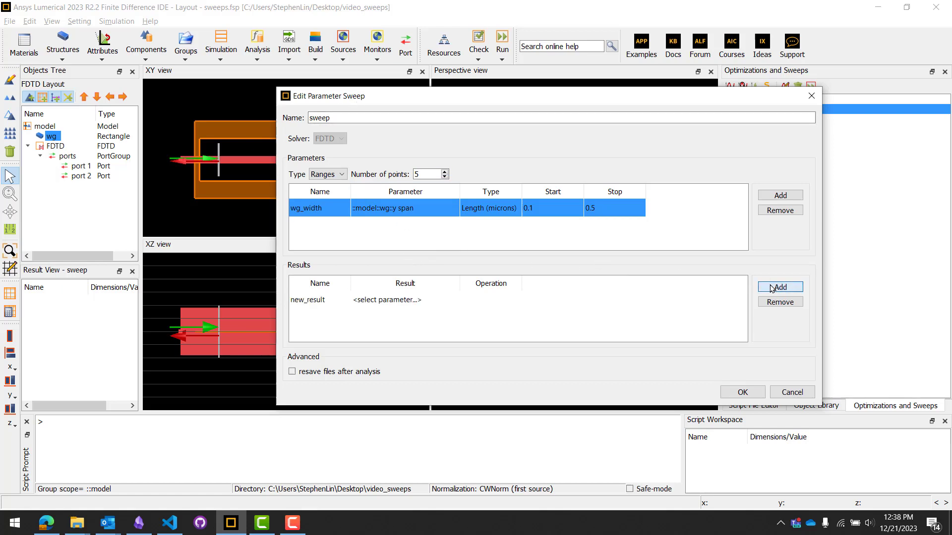
double_click(312, 300)
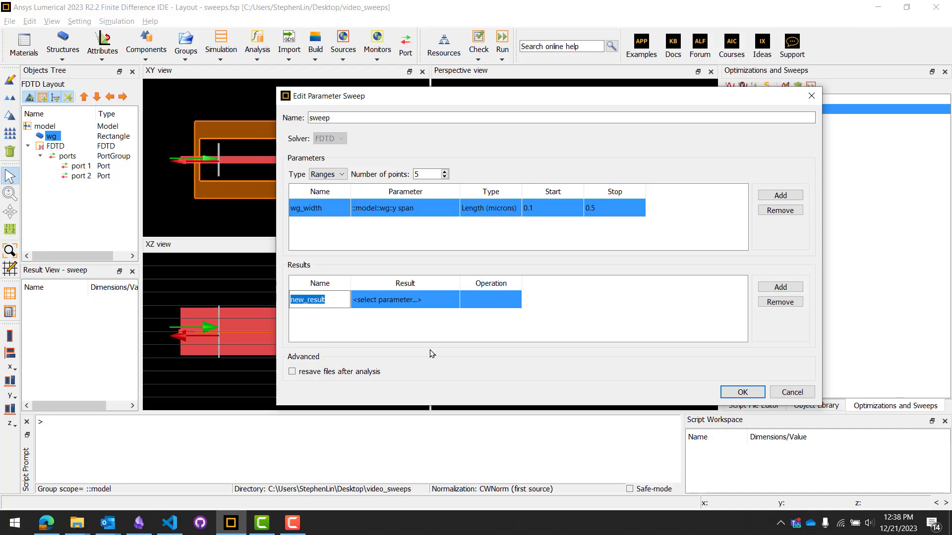
text(transmission)
key(Return)
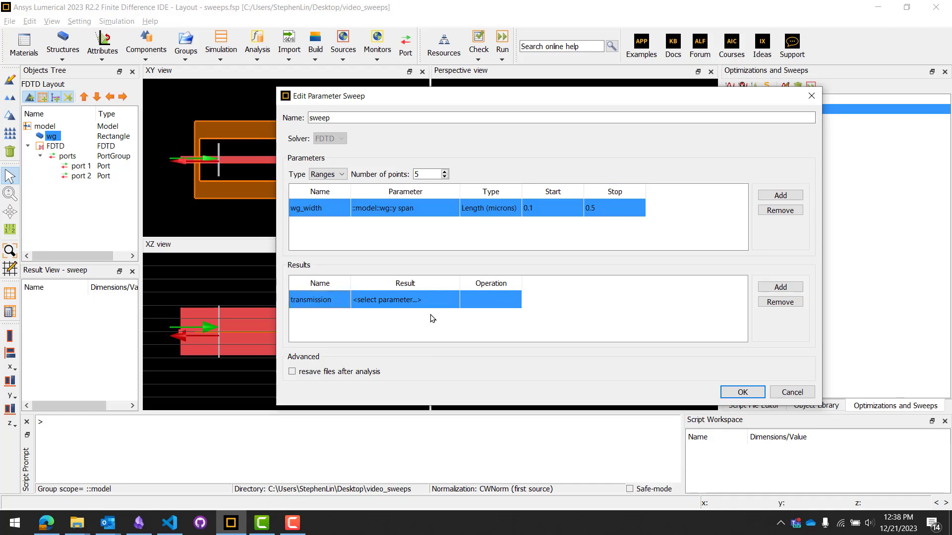
Set the transmission result to model > FDTD > ports > port 2 > T
click(421, 300)
click(406, 300)
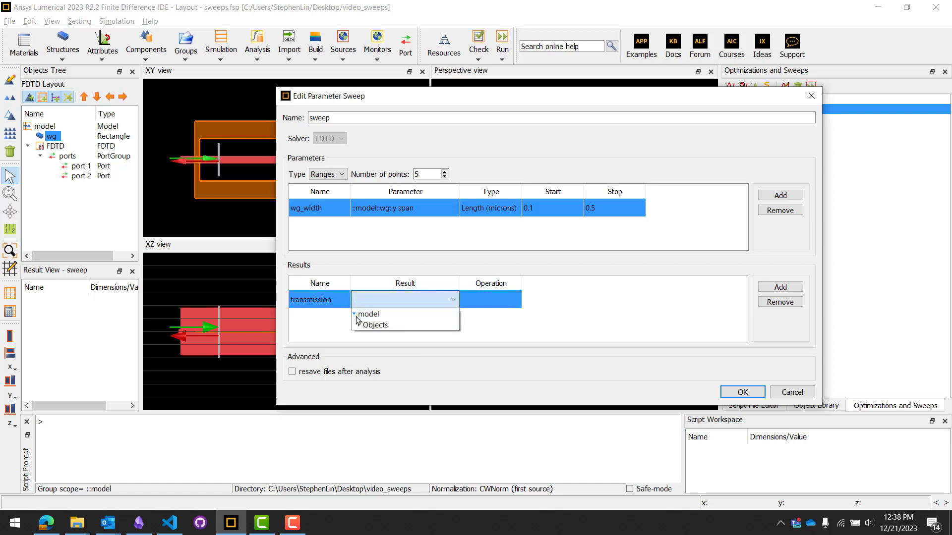
click(359, 324)
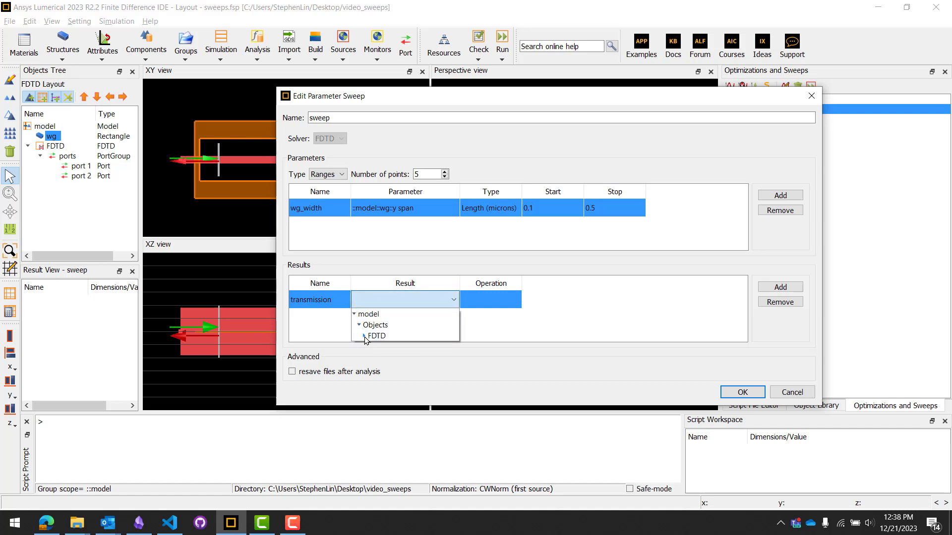
click(364, 337)
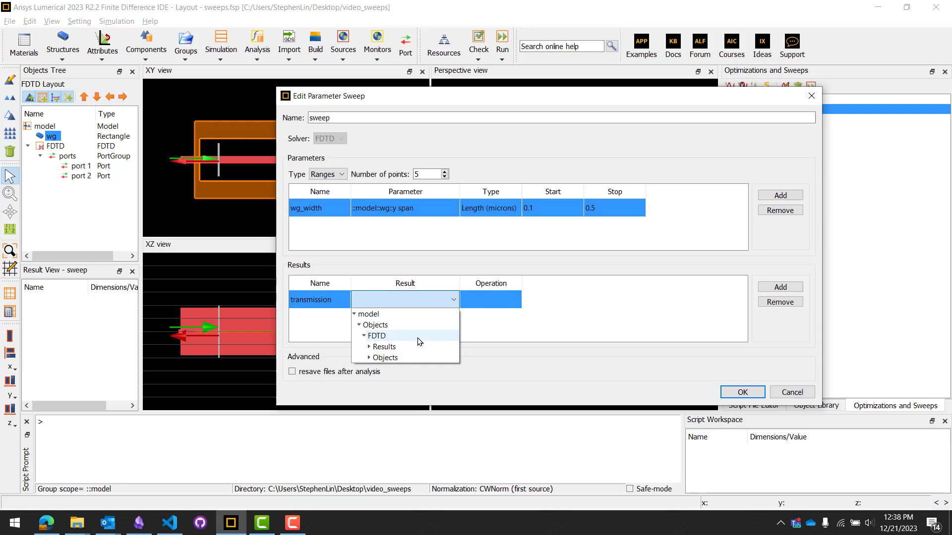
click(370, 358)
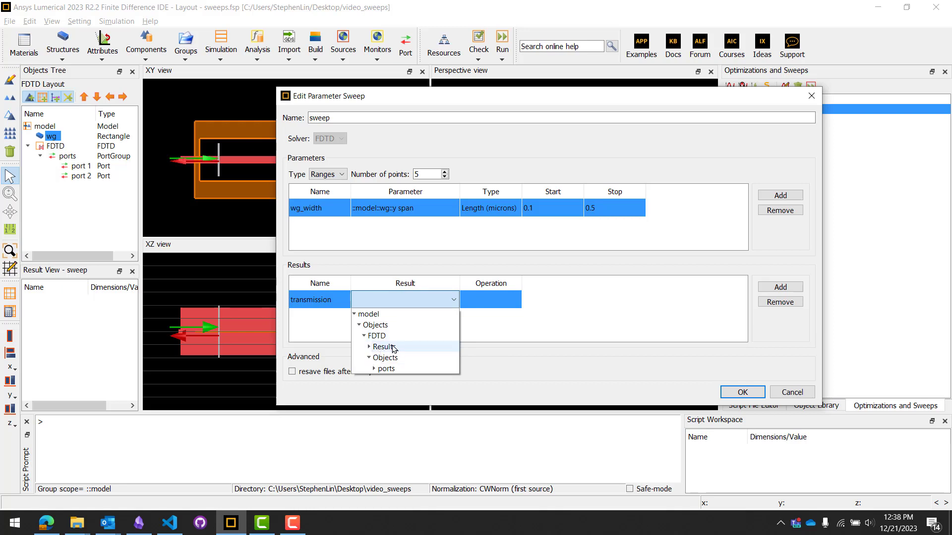
click(371, 347)
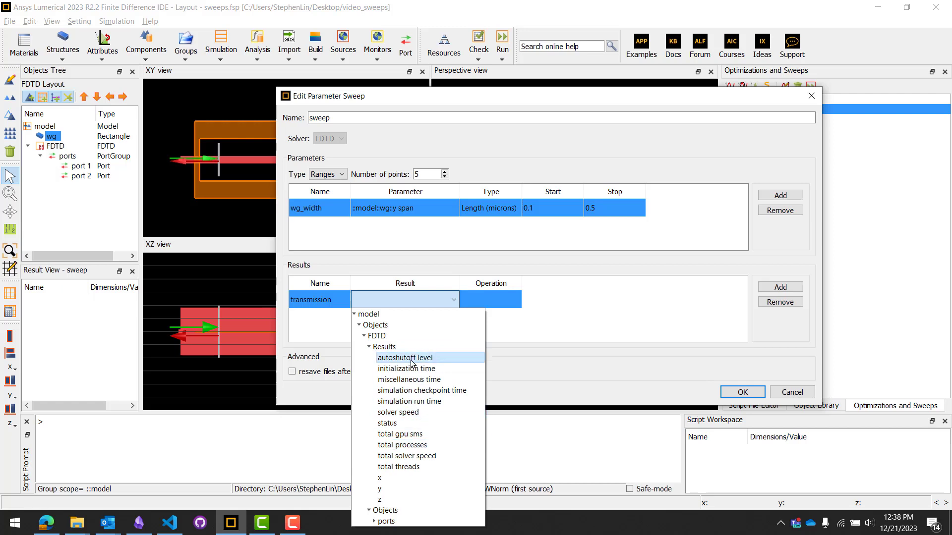
click(367, 347)
click(374, 370)
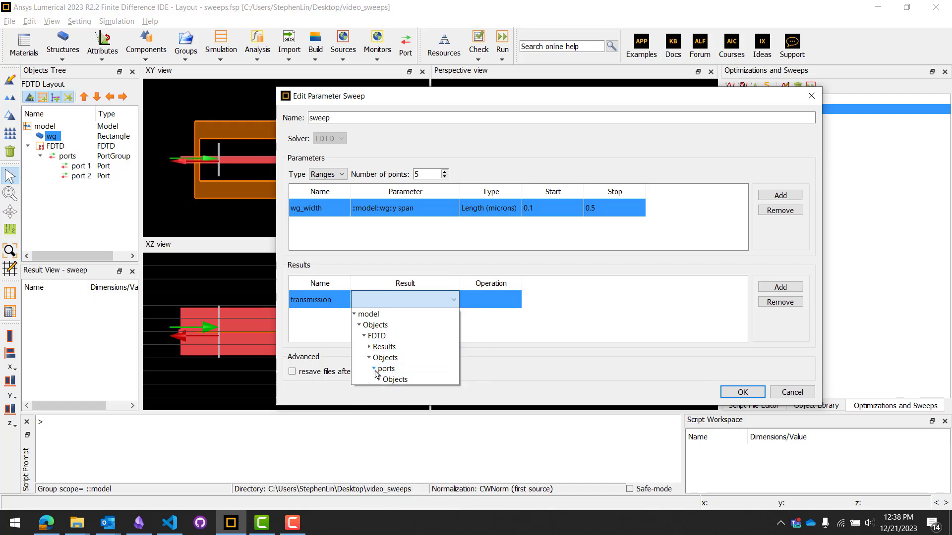
click(379, 380)
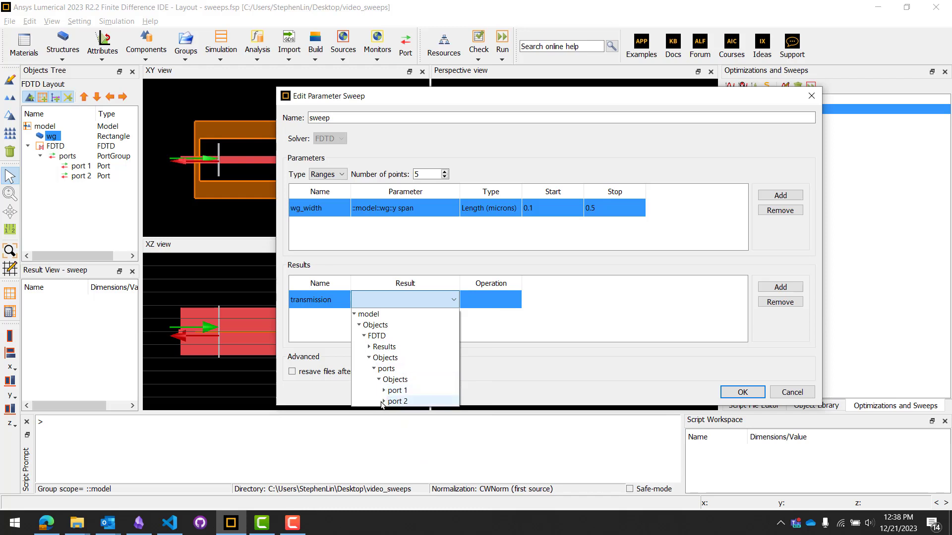
click(382, 401)
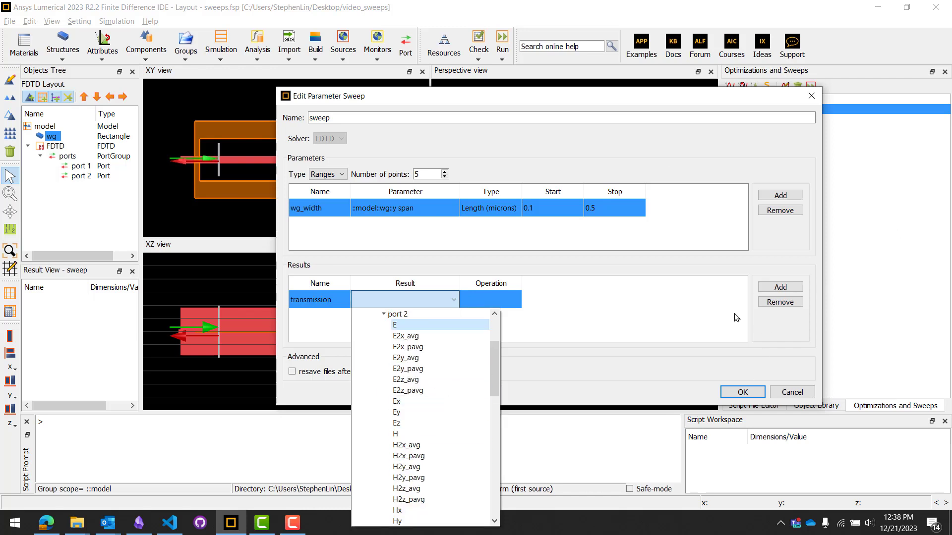
scroll(425, 363, down, 10)
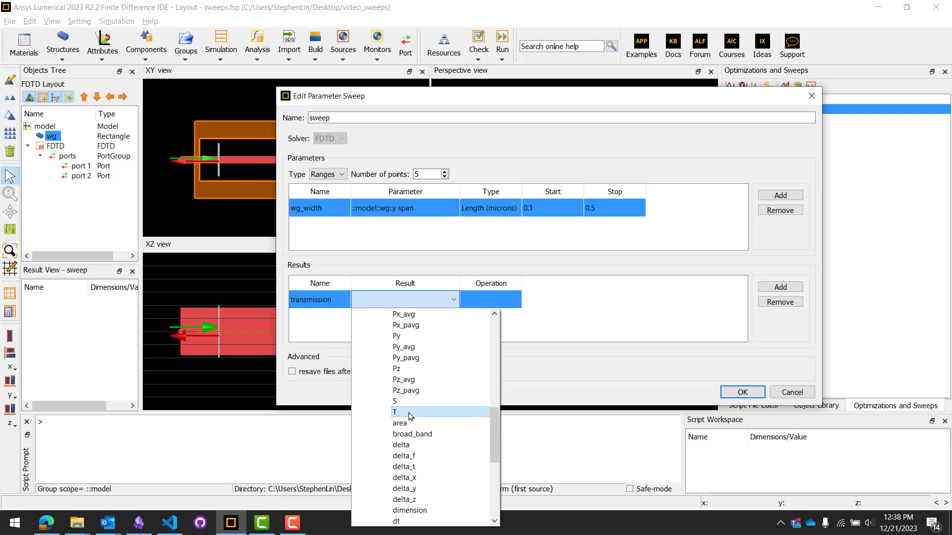
click(409, 413)
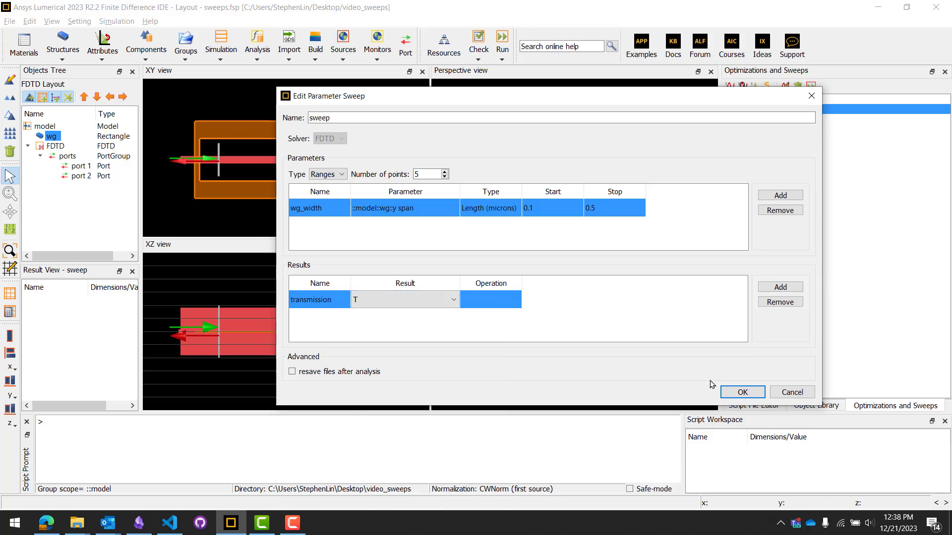
Save the new sweep's settings with OK
click(743, 393)
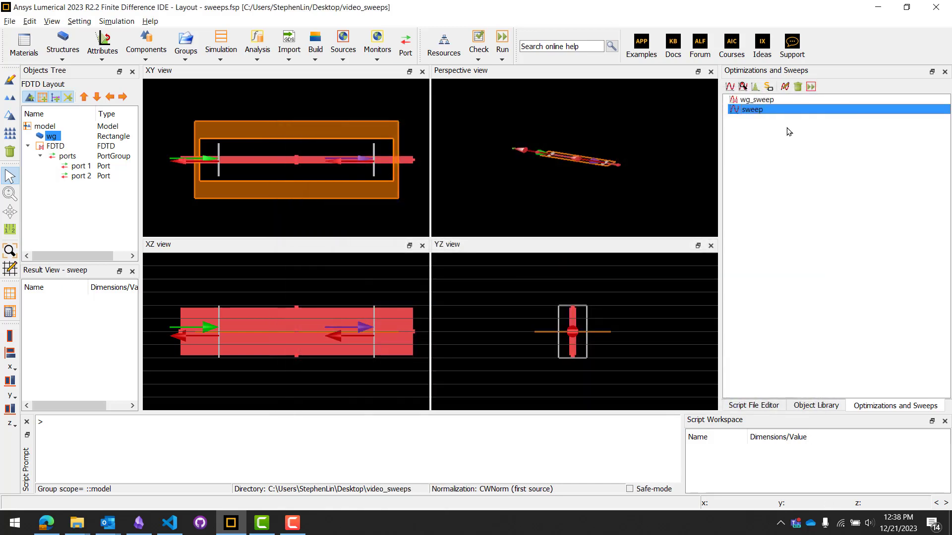
right_click(753, 114)
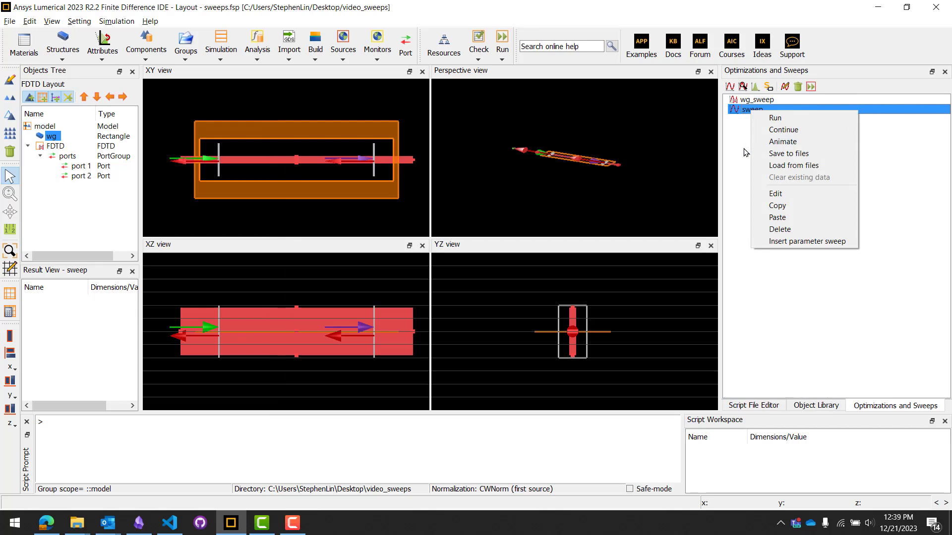
click(744, 152)
click(761, 110)
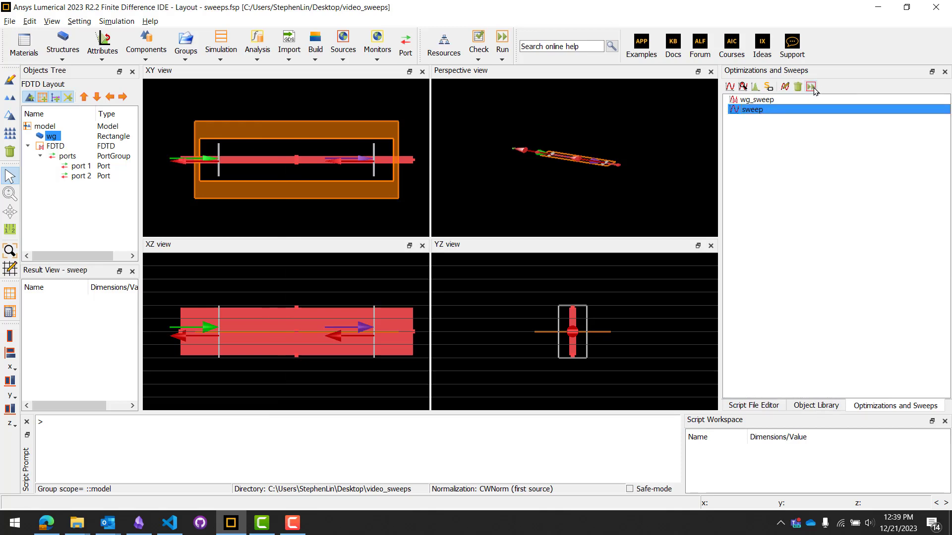
Inspect wg_sweep's parameters and results, then cancel without changes
click(749, 101)
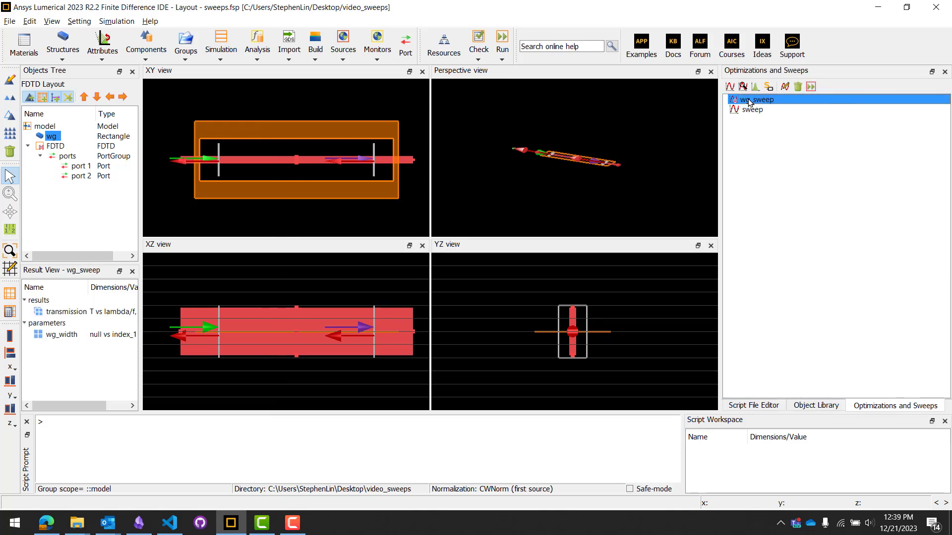
right_click(748, 99)
click(781, 203)
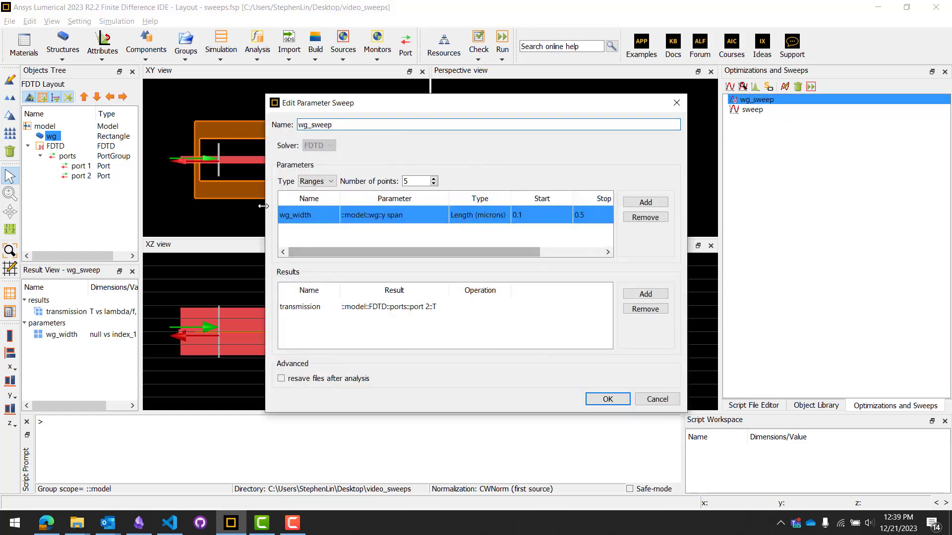
drag(266, 211, 198, 211)
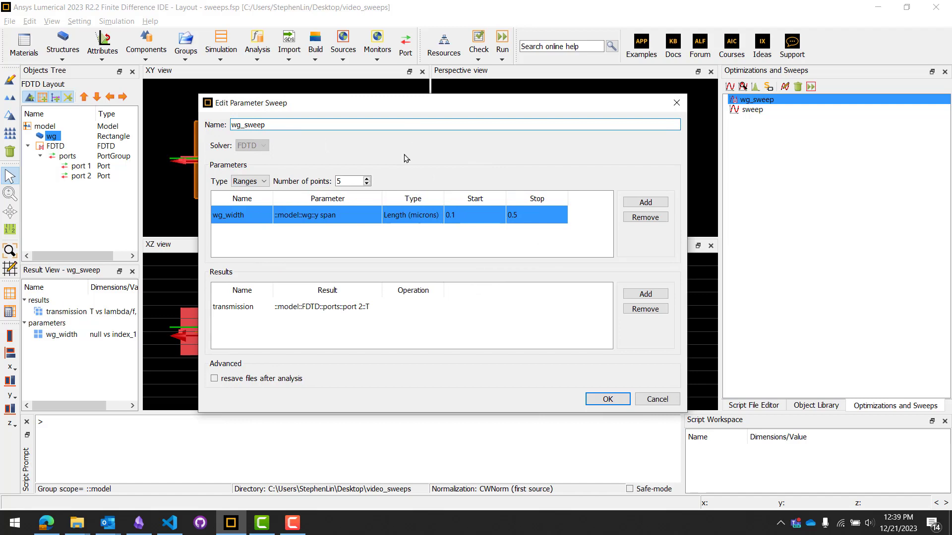
click(657, 399)
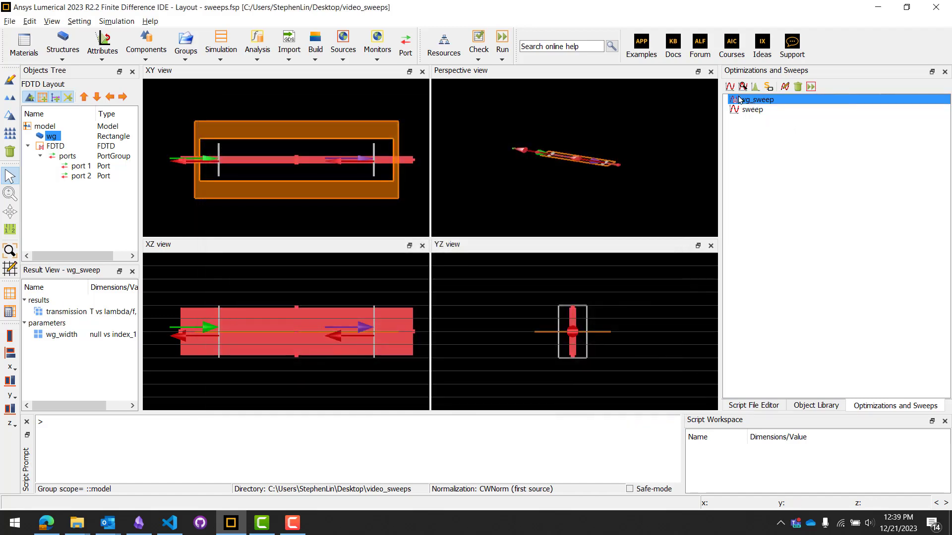
Visualize wg_sweep's transmission and move the Visualizer 1 window to the right
right_click(739, 99)
mouse_move(804, 184)
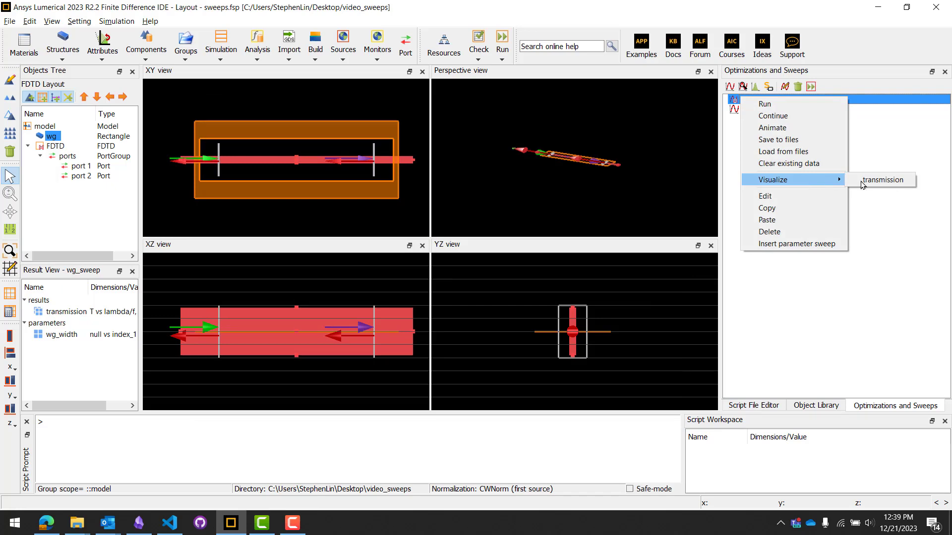
click(898, 188)
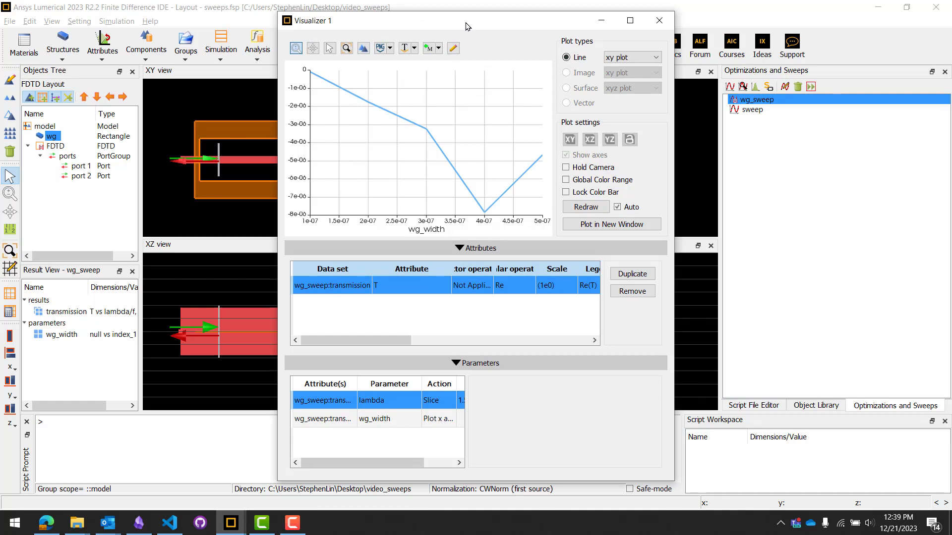
drag(467, 26, 618, 30)
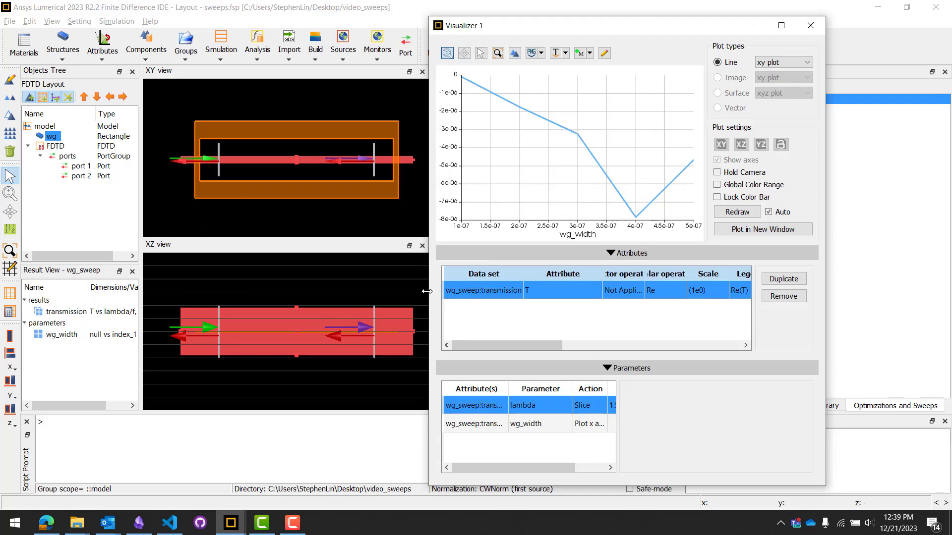
Keep wg_width on the x axis and set its units to micro (1e-6)
drag(427, 291, 331, 291)
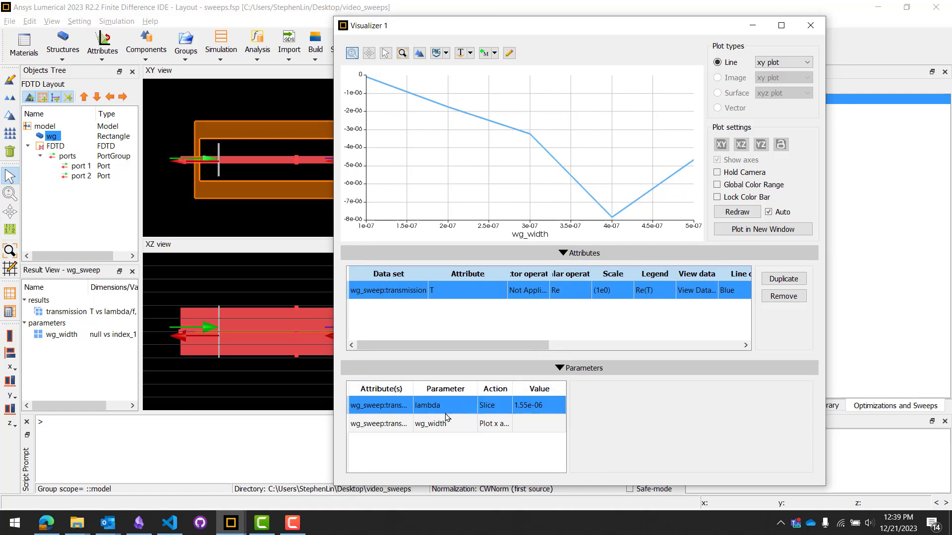
click(498, 430)
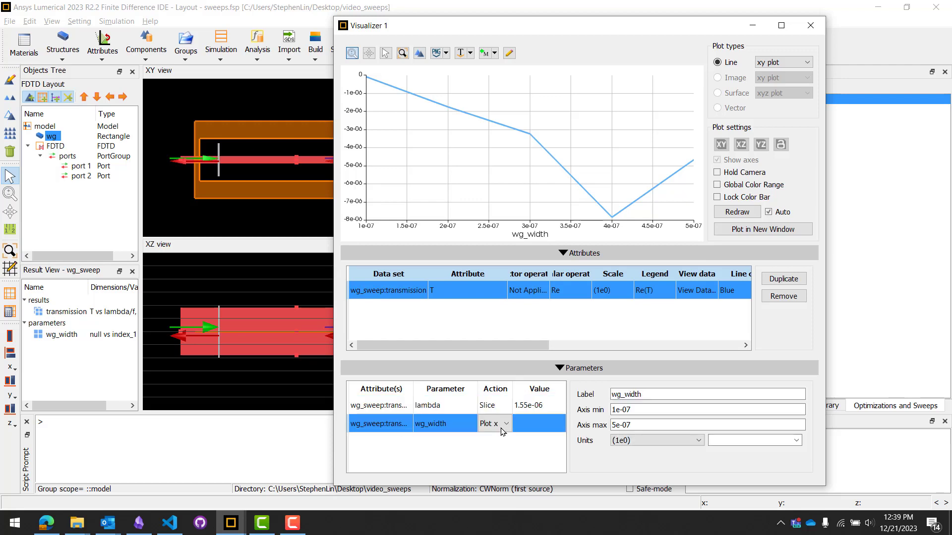
click(501, 424)
click(425, 457)
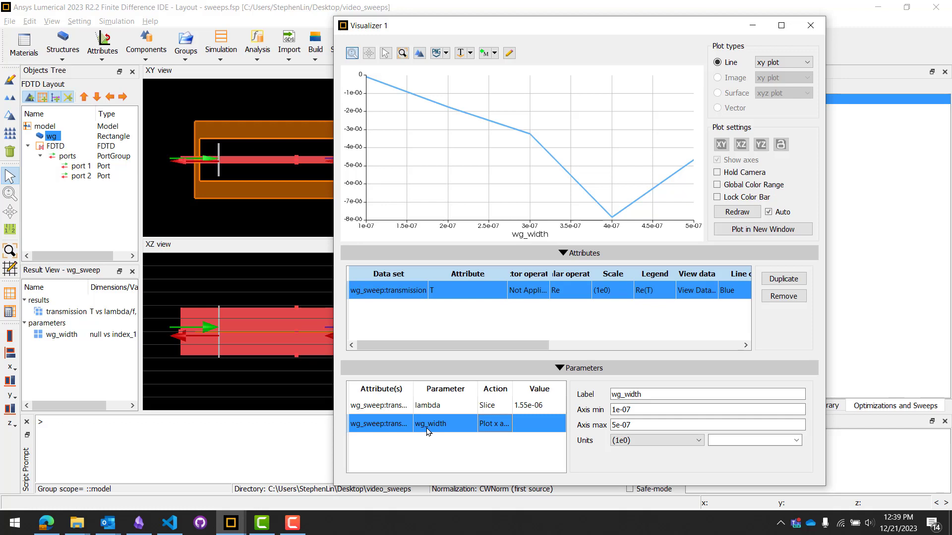
click(635, 444)
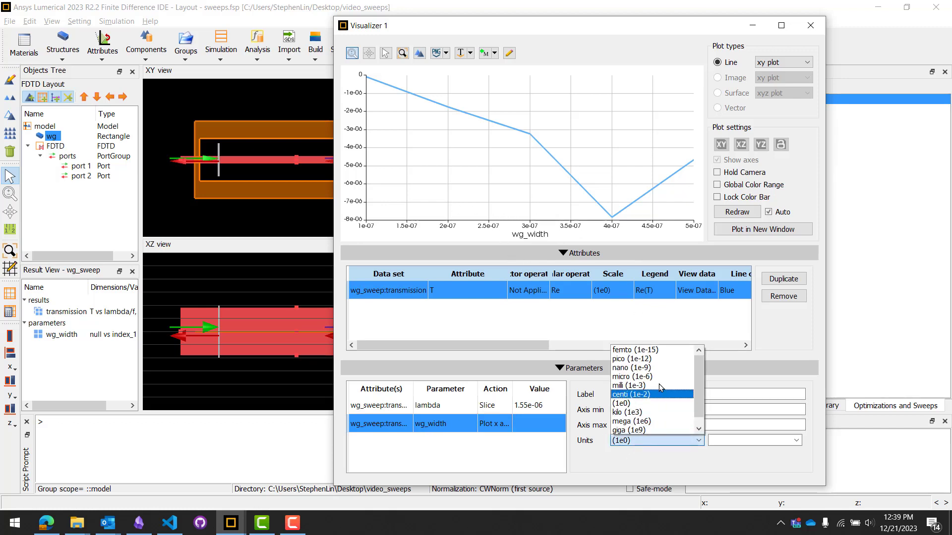
click(630, 377)
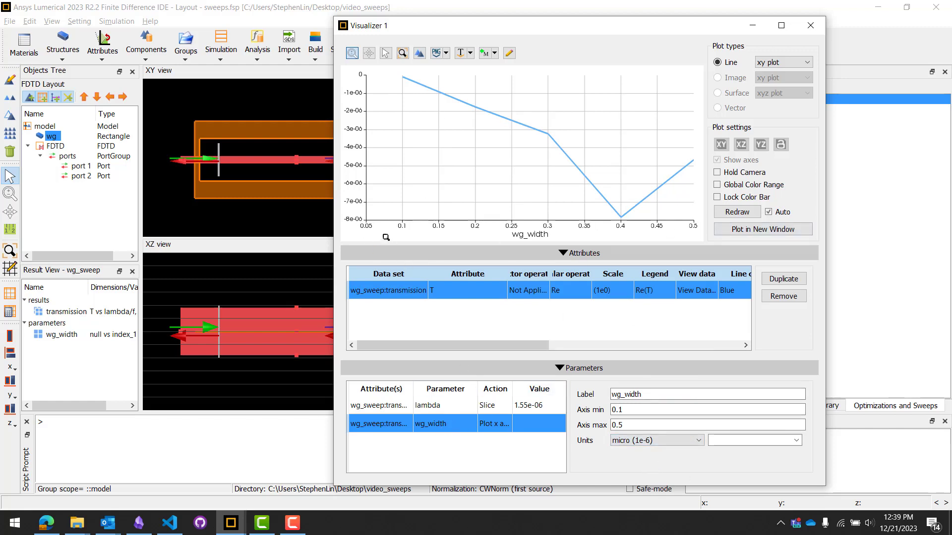
Change the scalar operation on T from Re to Abs^2 in the Attributes table
drag(334, 277, 251, 277)
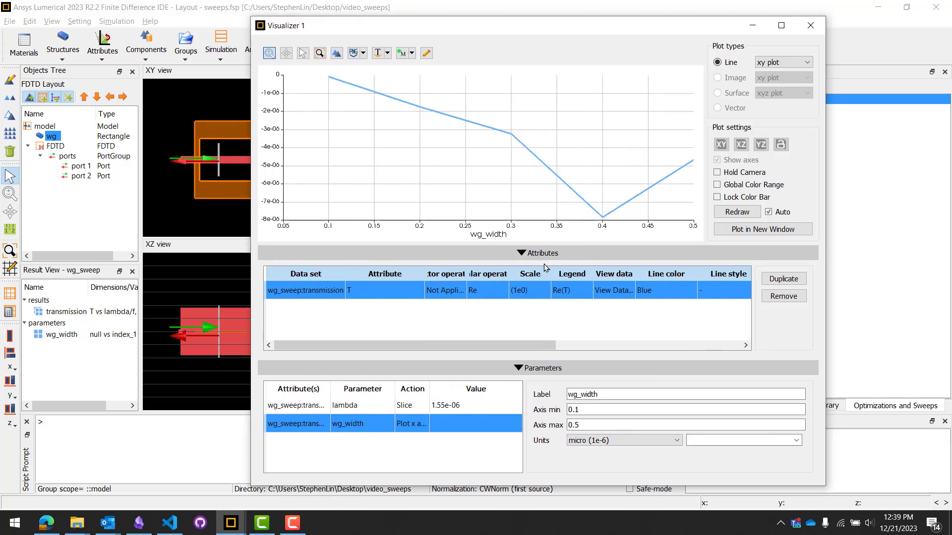
drag(466, 274, 377, 274)
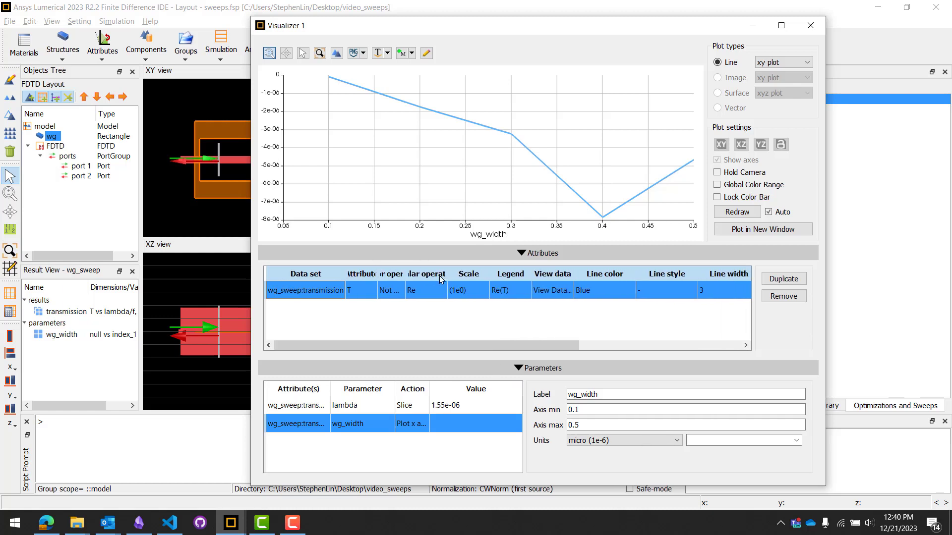
drag(448, 274, 504, 274)
click(469, 291)
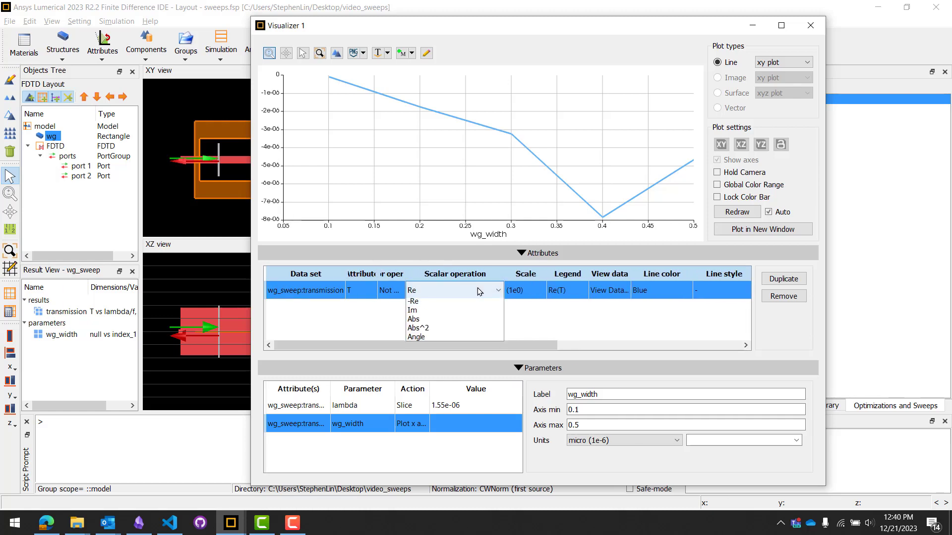
click(443, 329)
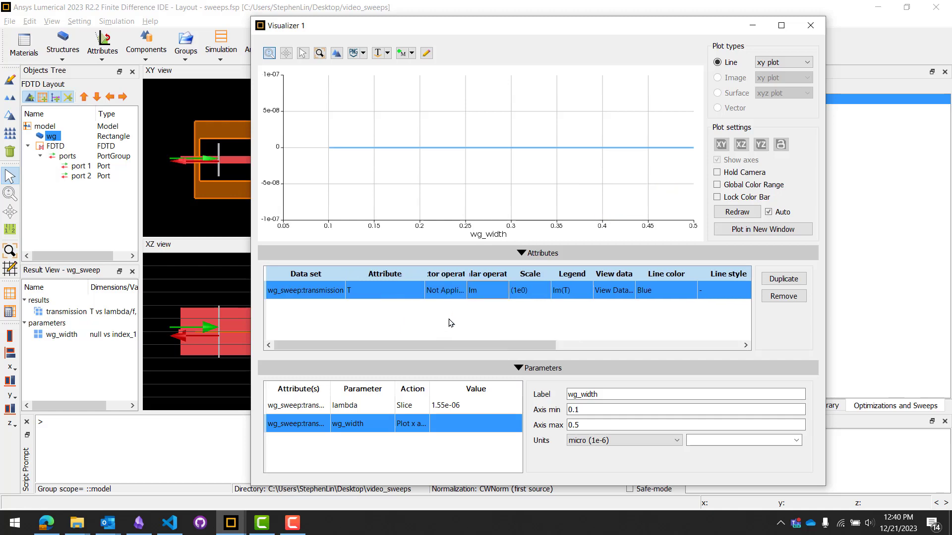
click(492, 289)
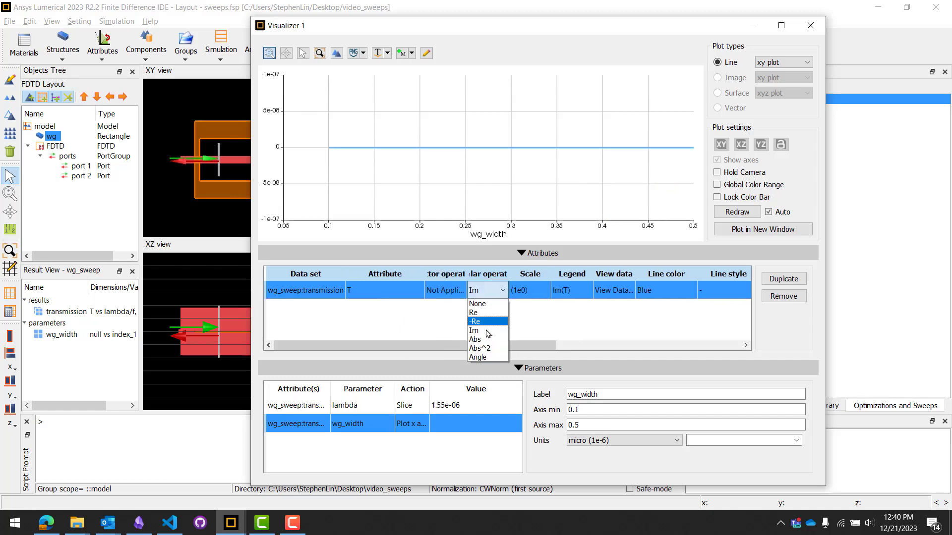
click(485, 345)
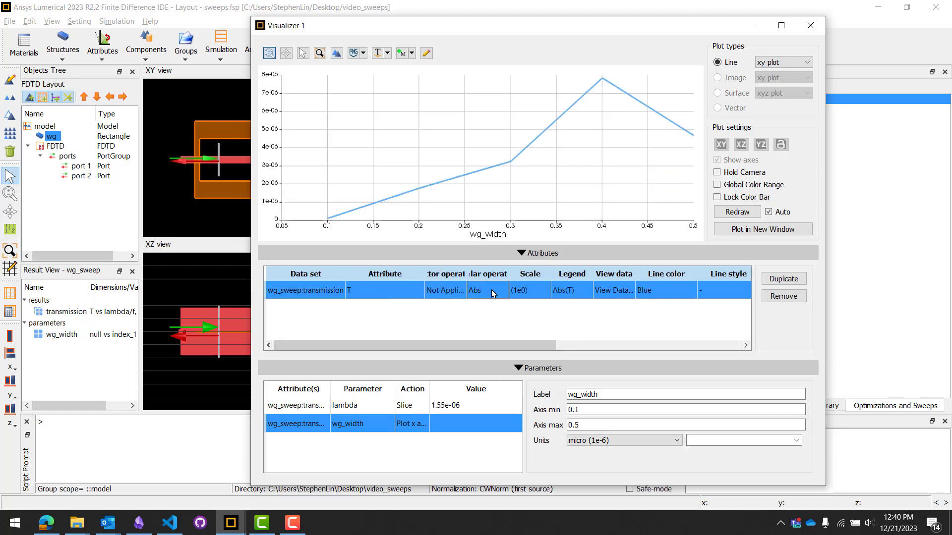
click(492, 292)
click(489, 349)
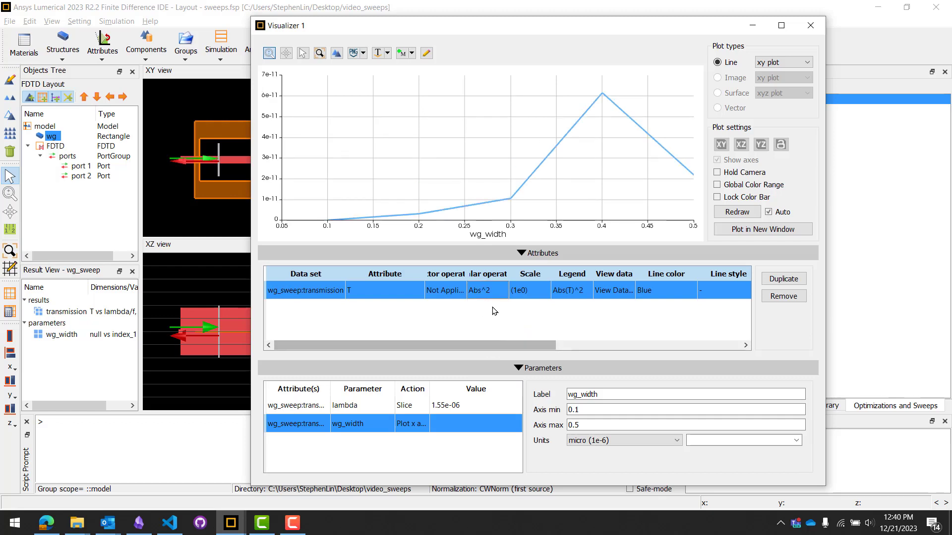
Give the plot the title 'Title' and turn on show title and show legends
drag(249, 151, 217, 151)
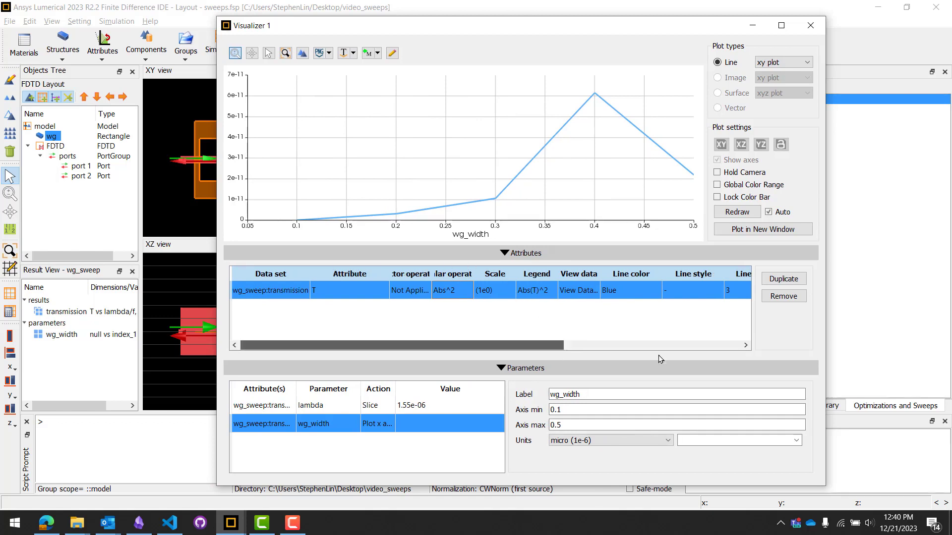
mouse_move(553, 355)
mouse_down()
mouse_move(693, 355)
mouse_move(550, 354)
mouse_up()
click(392, 53)
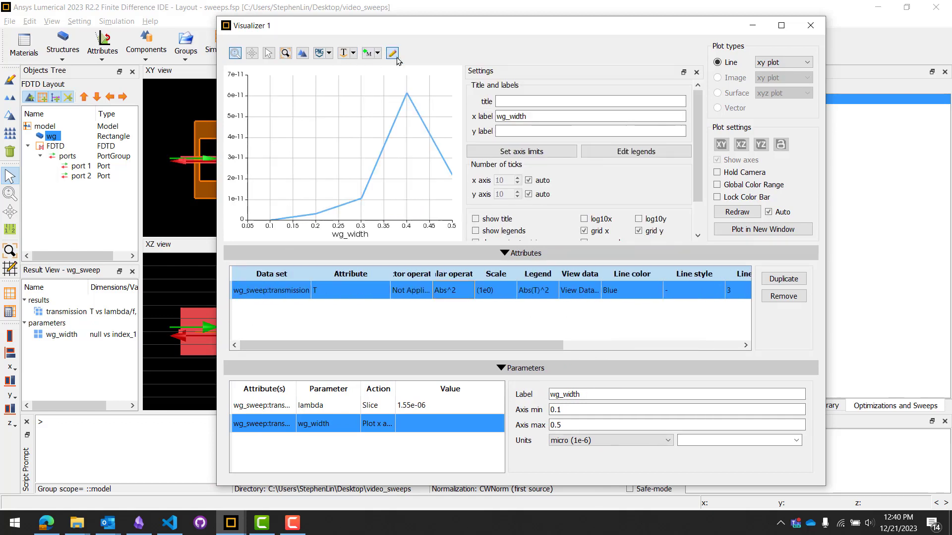
text(Title)
click(476, 220)
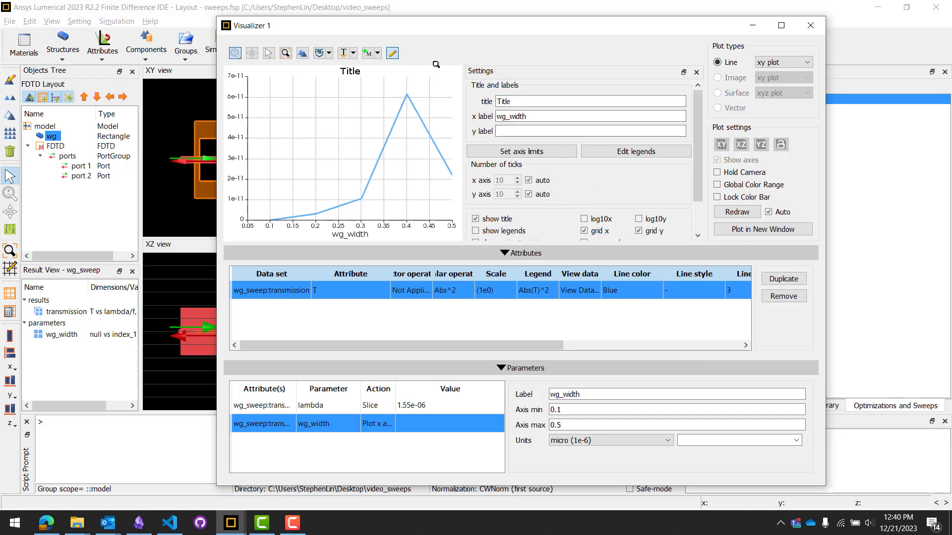
click(476, 231)
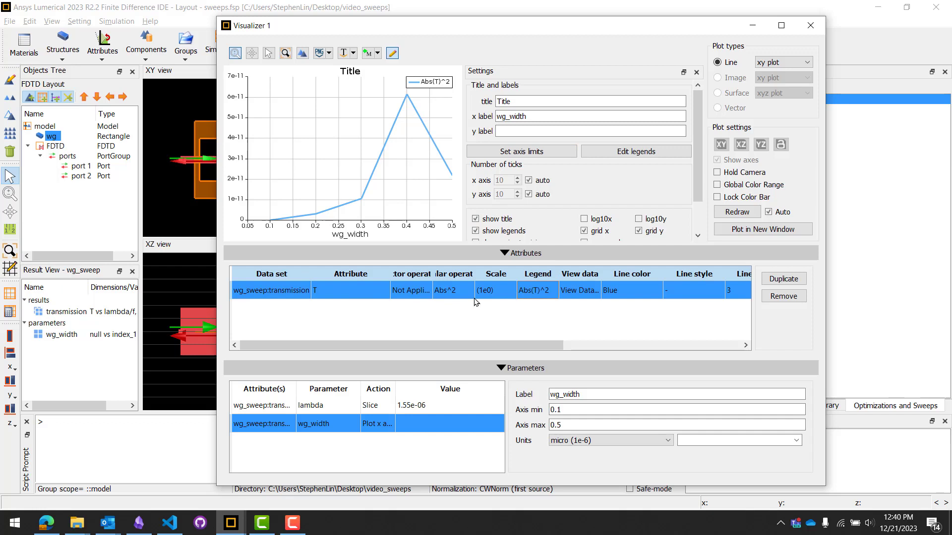
Rename the curve's legend entry to 'My Legend'
double_click(539, 290)
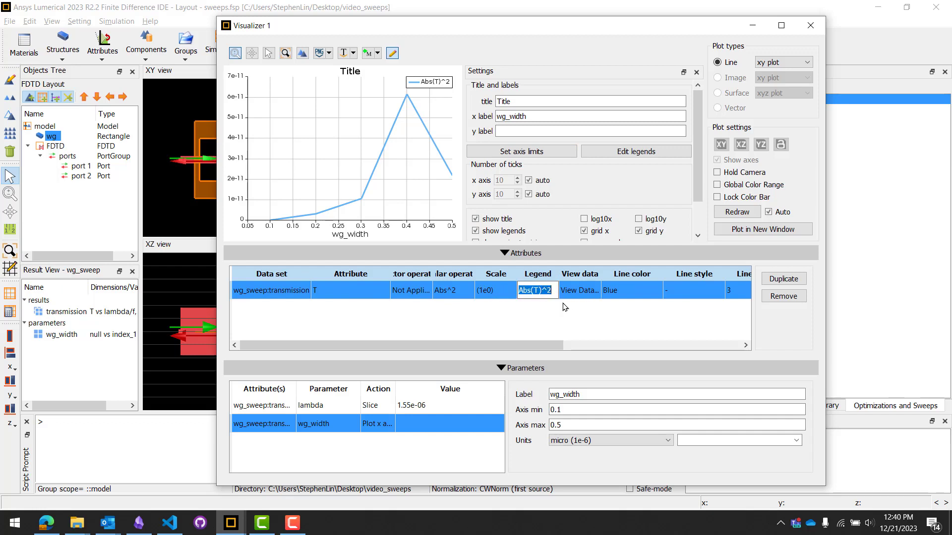
text(My LEgen)
key(BackSpace)
key(BackSpace)
key(BackSpace)
key(BackSpace)
text(egend)
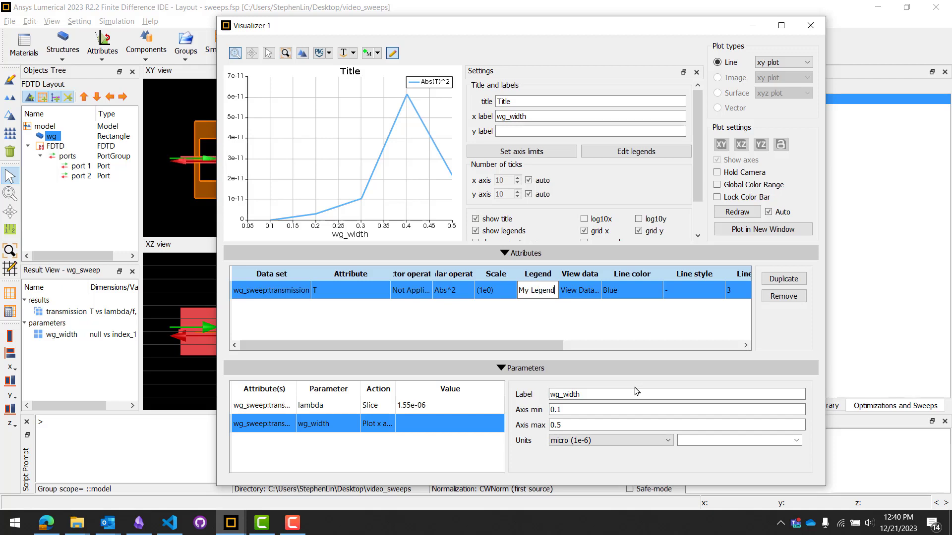
click(582, 319)
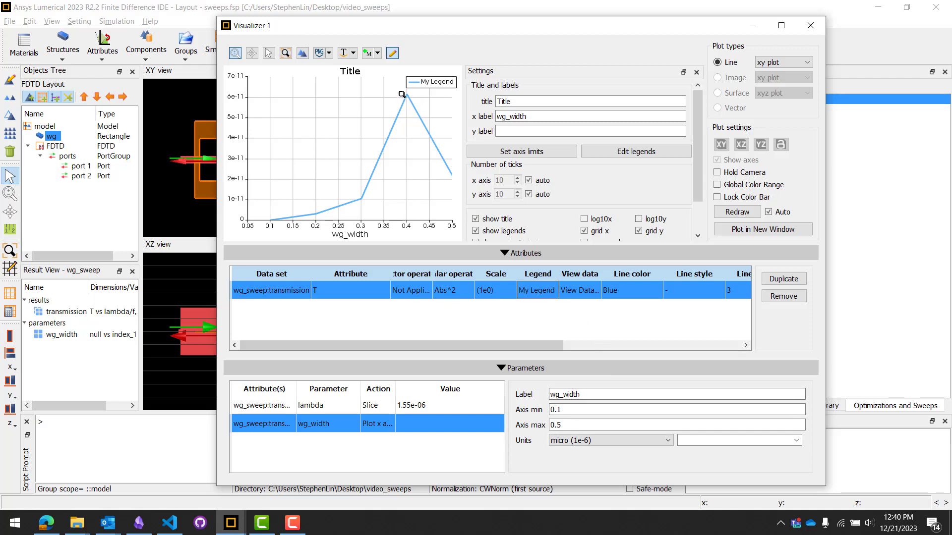
Try logarithmic x and y axes, then return both axes to linear
scroll(622, 183, down, 1)
scroll(609, 183, up, 1)
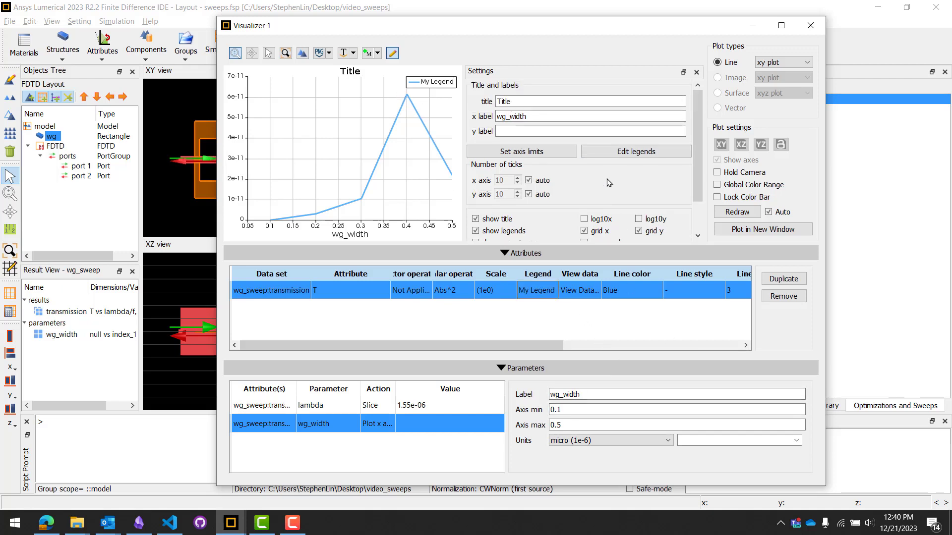
click(596, 221)
click(595, 221)
click(646, 224)
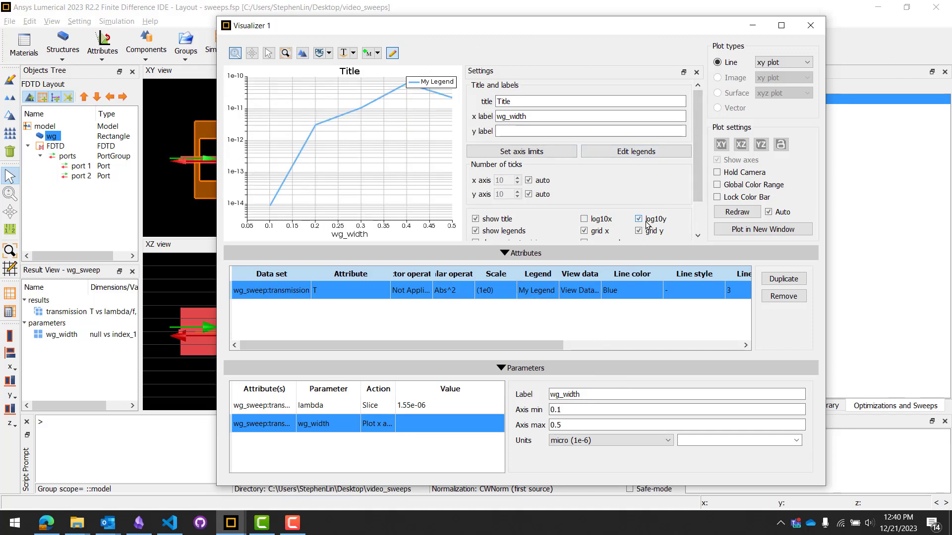
click(640, 219)
Review the axis limits and the x axis label, leaving them unchanged
scroll(617, 211, down, 2)
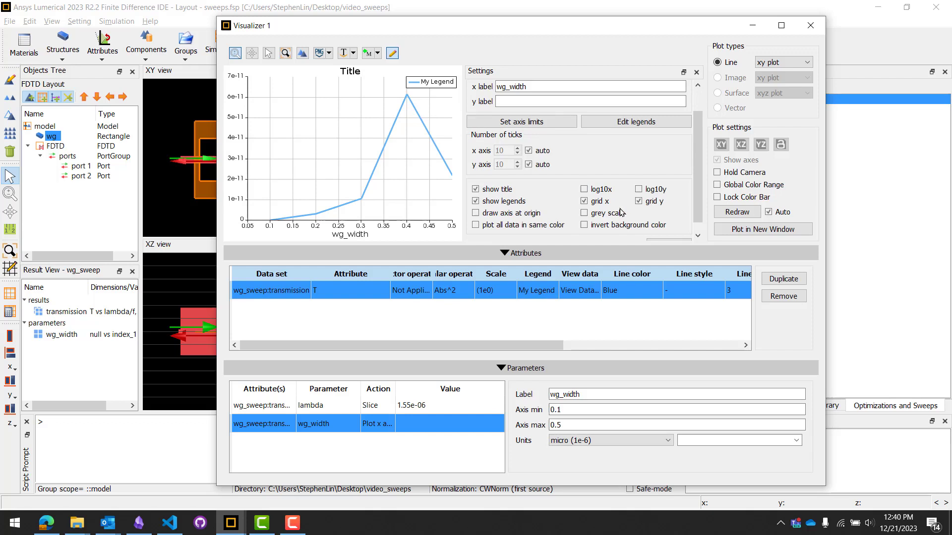
scroll(609, 186, up, 2)
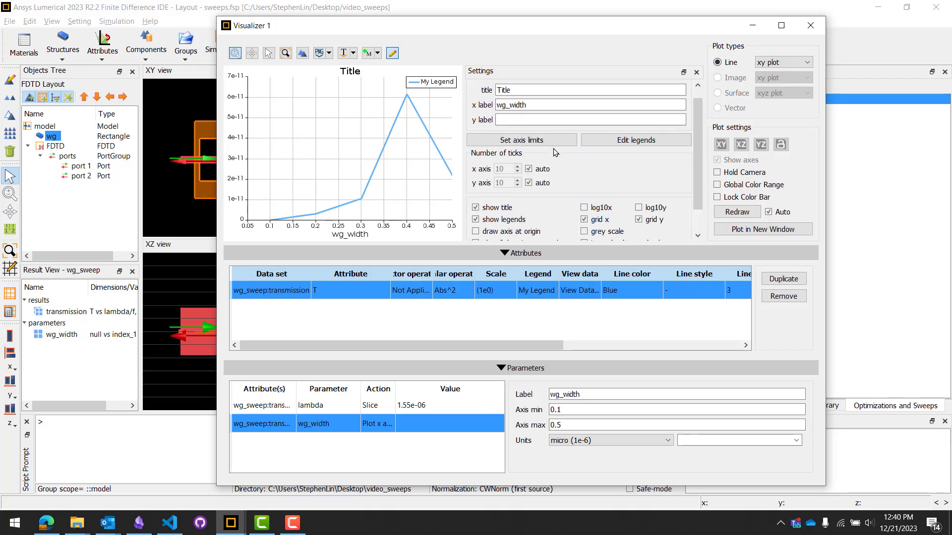
click(535, 151)
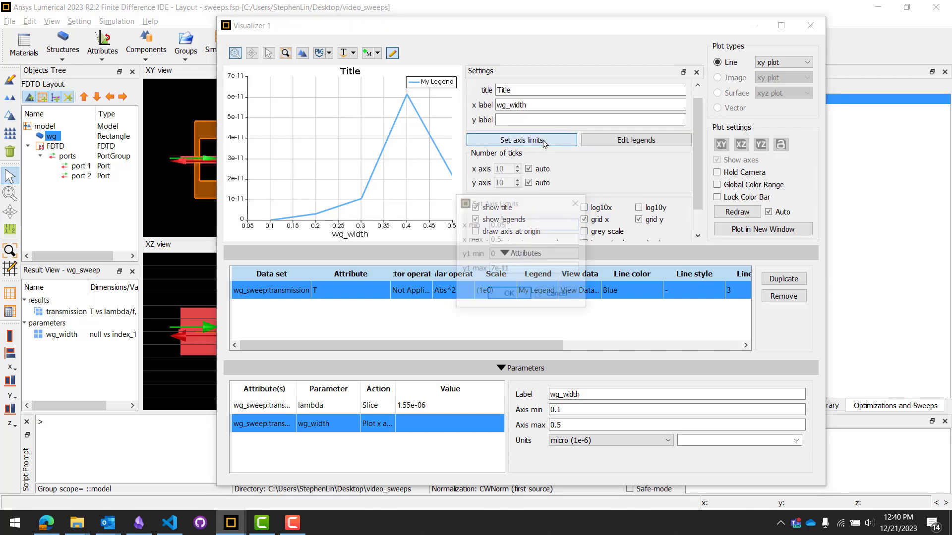
click(580, 202)
scroll(546, 136, up, 1)
double_click(560, 117)
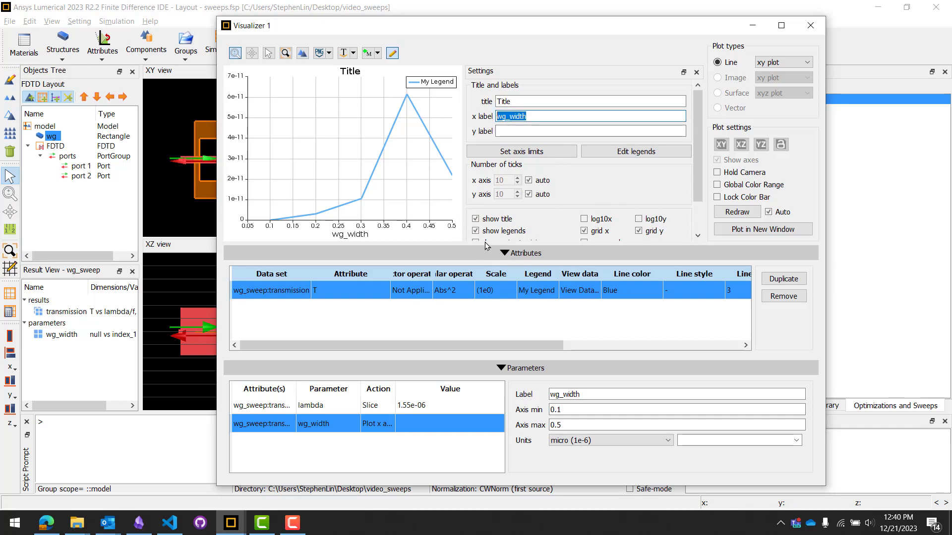
Enter 'Transmission' as the y axis label and hide the Settings panel
click(503, 131)
text(Tran)
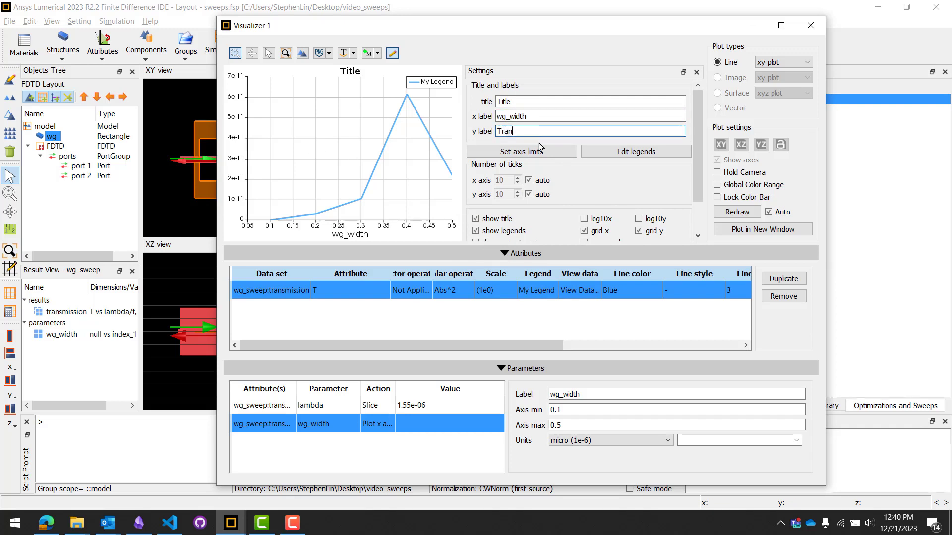
text(smission)
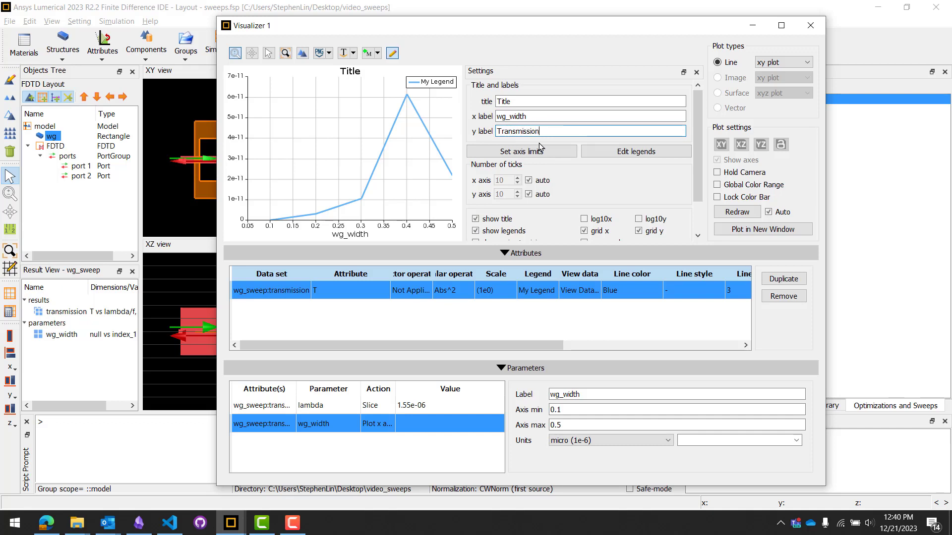
key(Return)
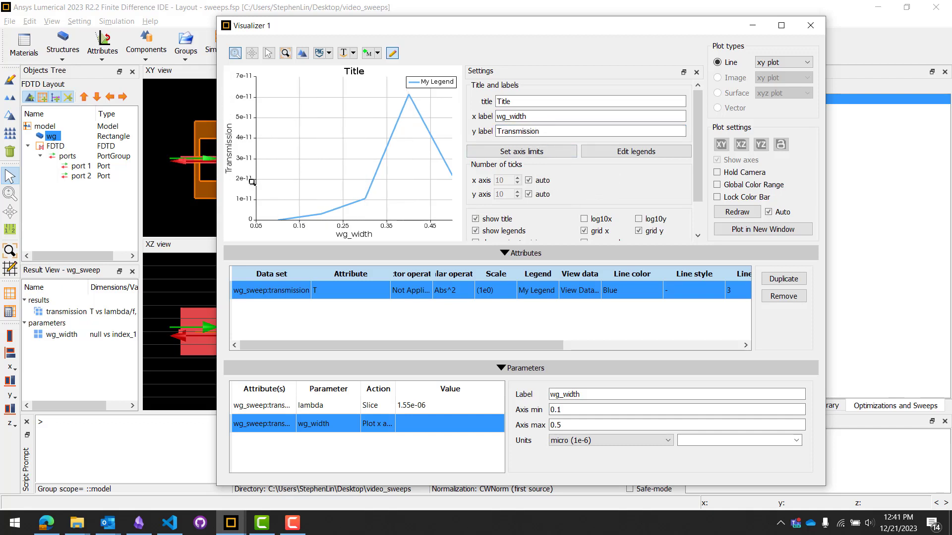
click(392, 55)
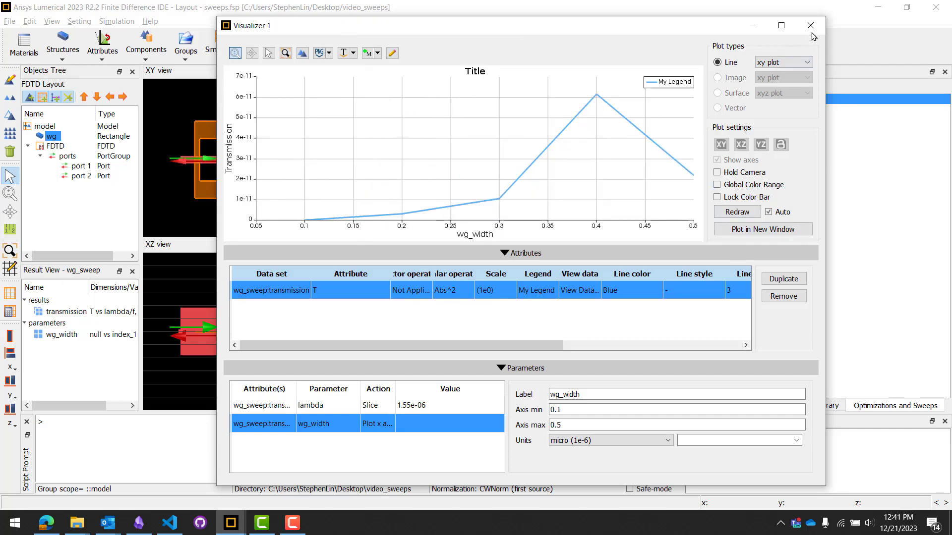